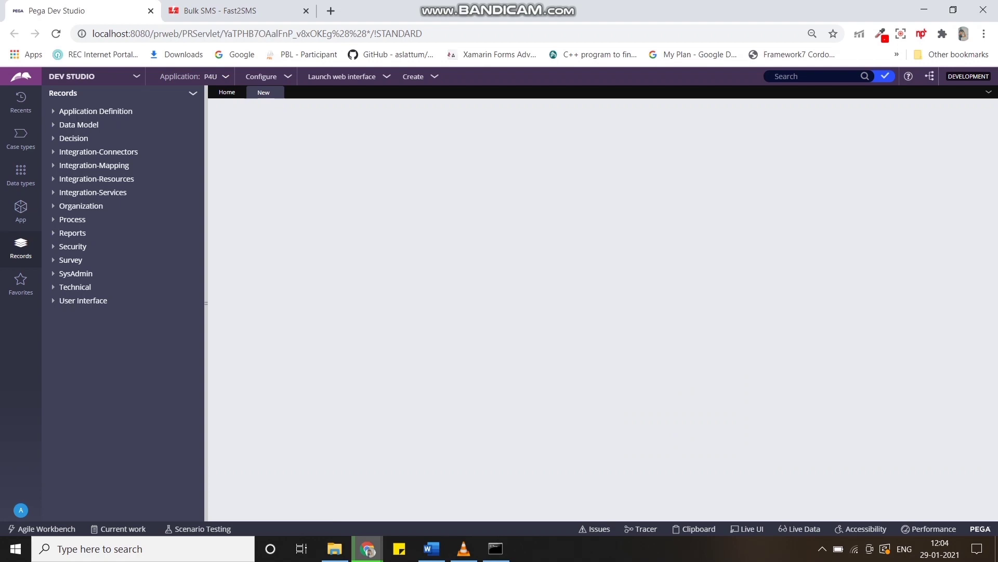
Label the new Connect REST rule SMS and apply it to class Pegaf-P4U-Work-SENDOTP.
text(S)
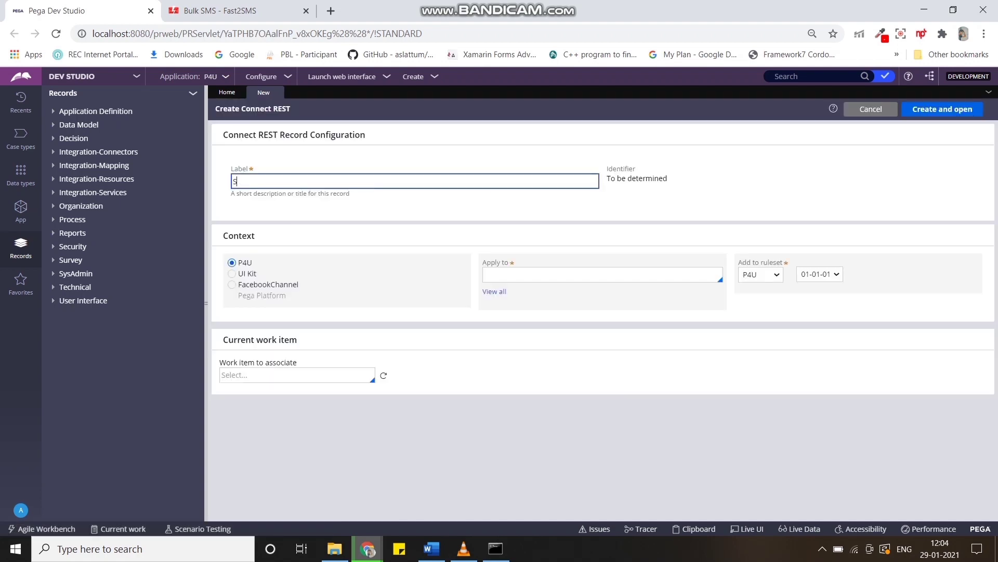
text(MS)
click(503, 274)
key(Down)
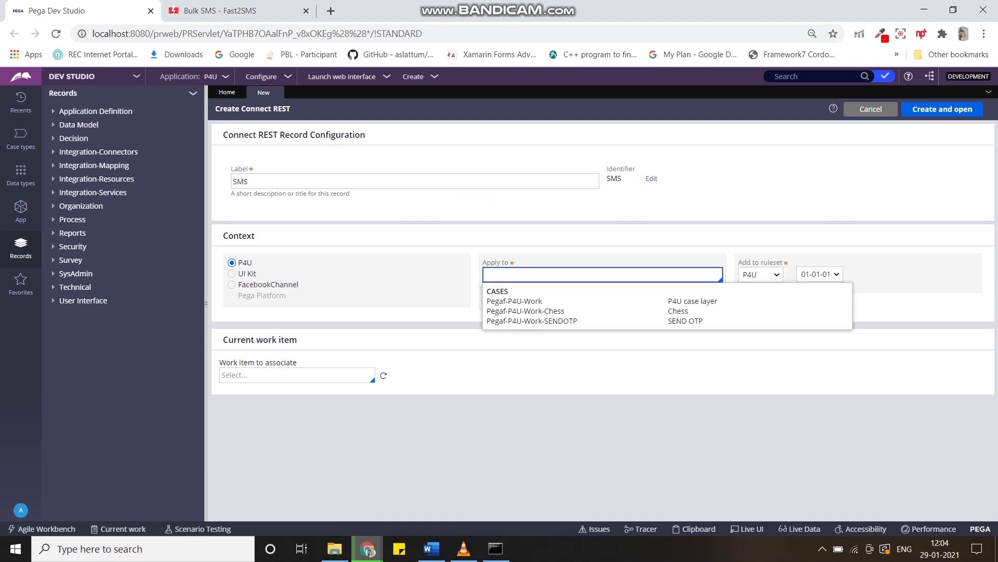
key(Down)
key(Down)
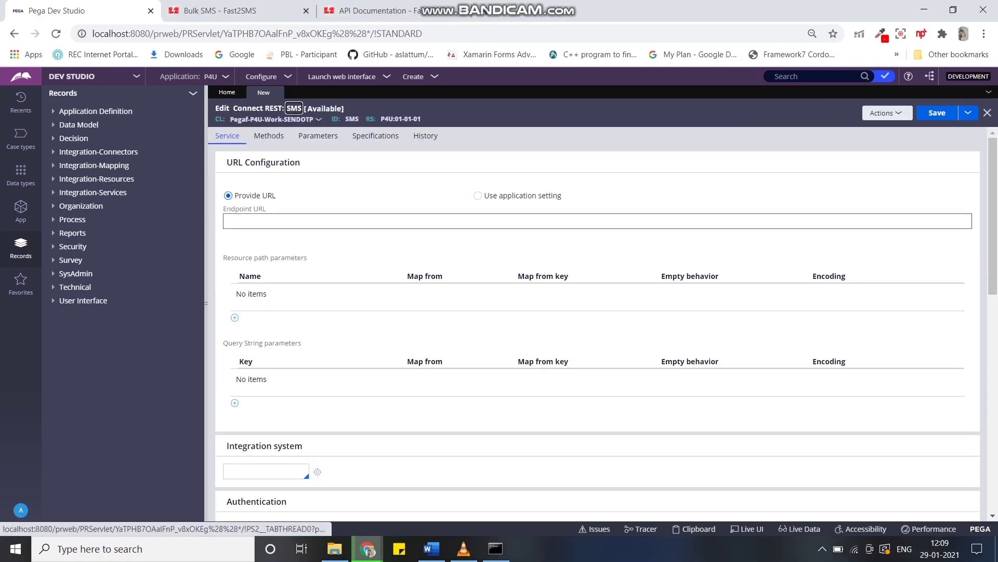
click(218, 11)
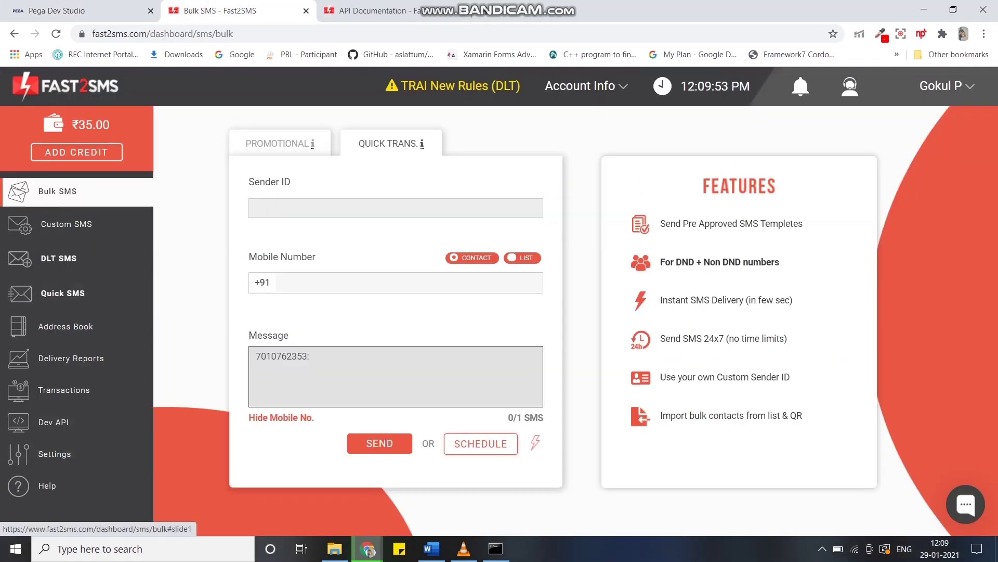
click(364, 10)
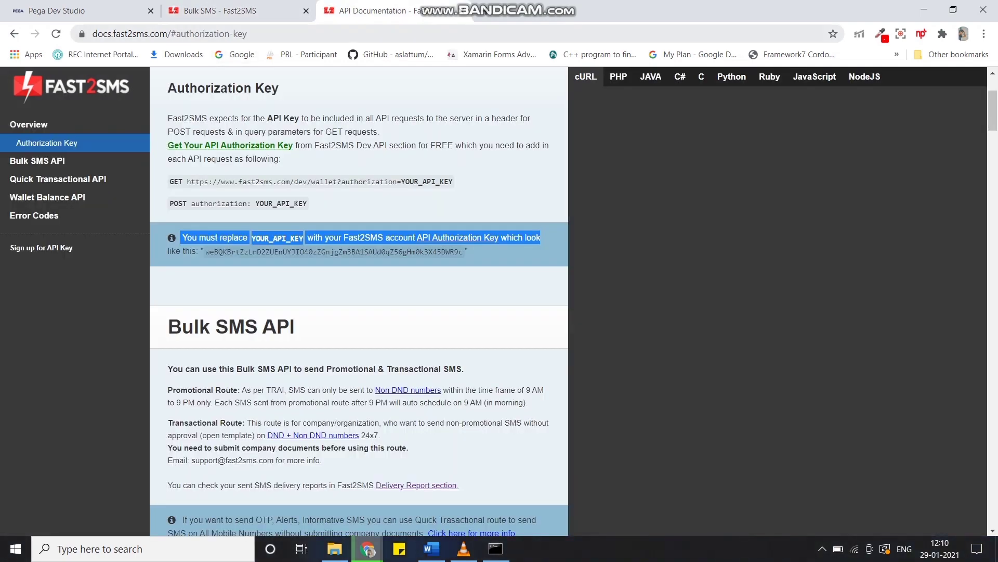
scroll(359, 312, down, 9)
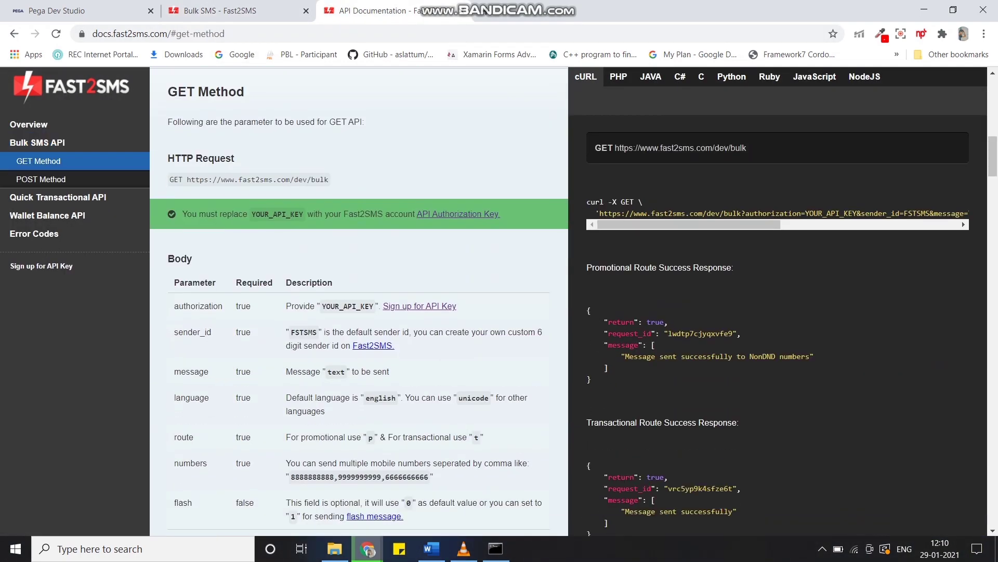
drag(333, 179, 186, 179)
key(ctrl+c)
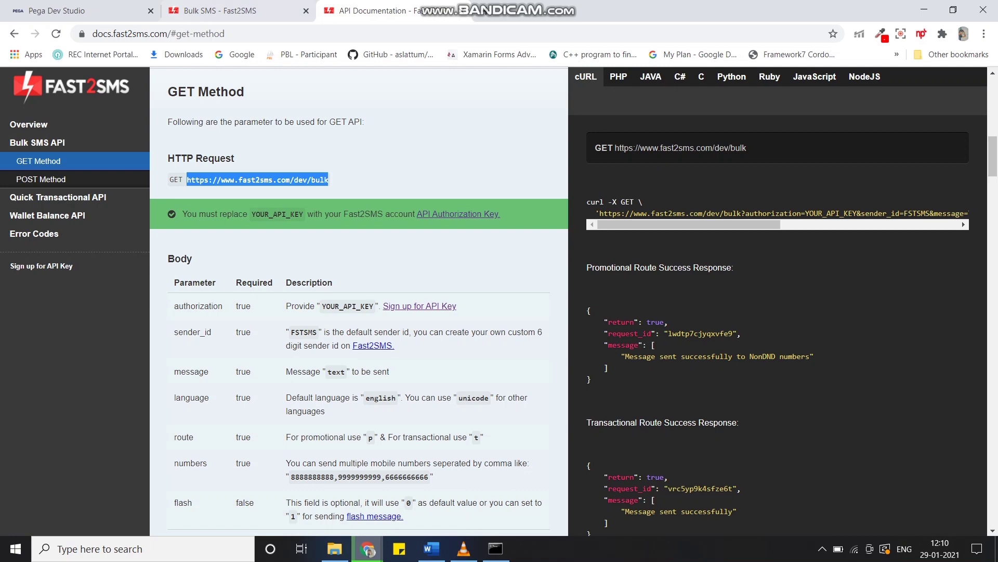
click(83, 11)
click(268, 220)
key(ctrl+v)
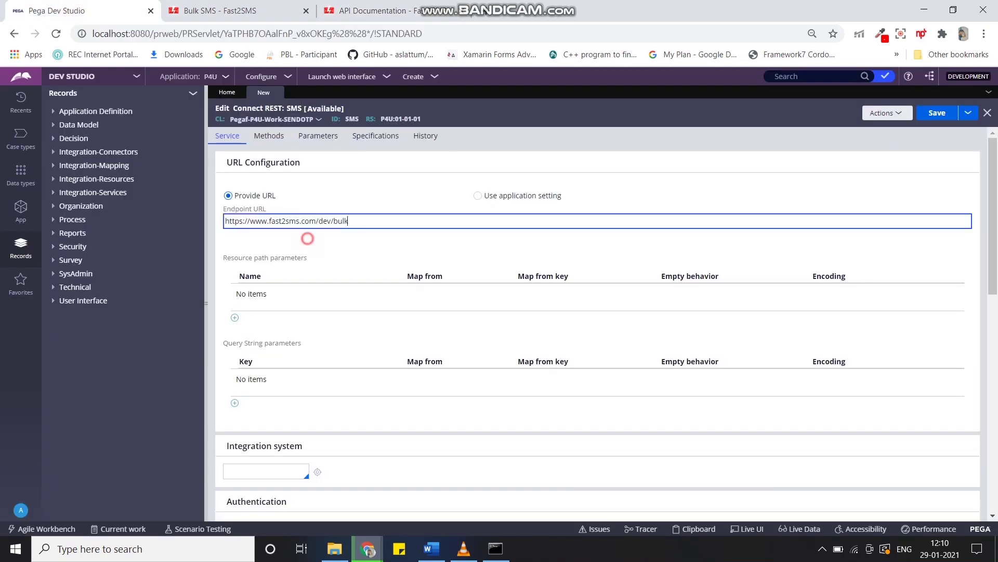
click(307, 238)
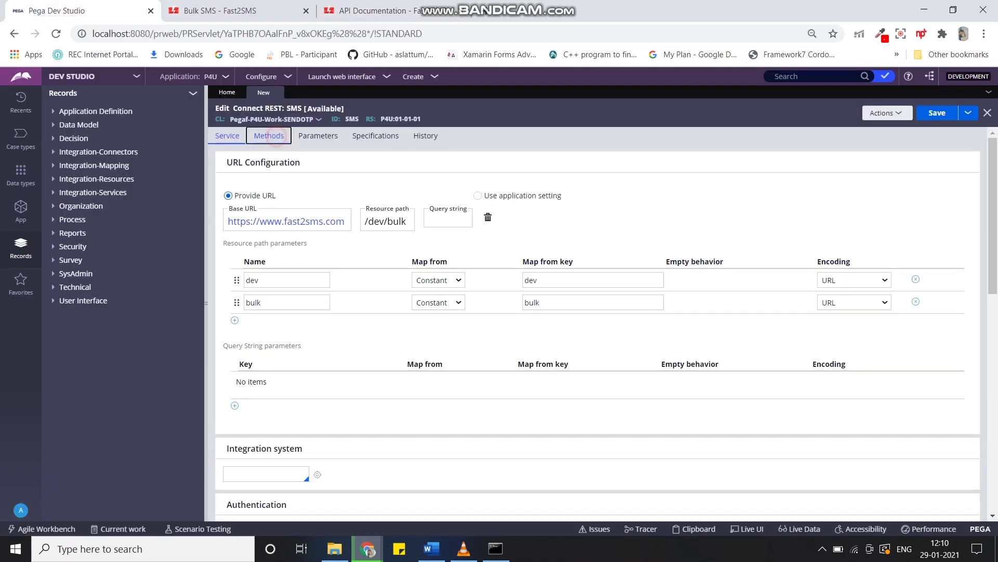
Show the GET method settings and copy the authorization parameter name from the docs.
click(269, 136)
click(364, 10)
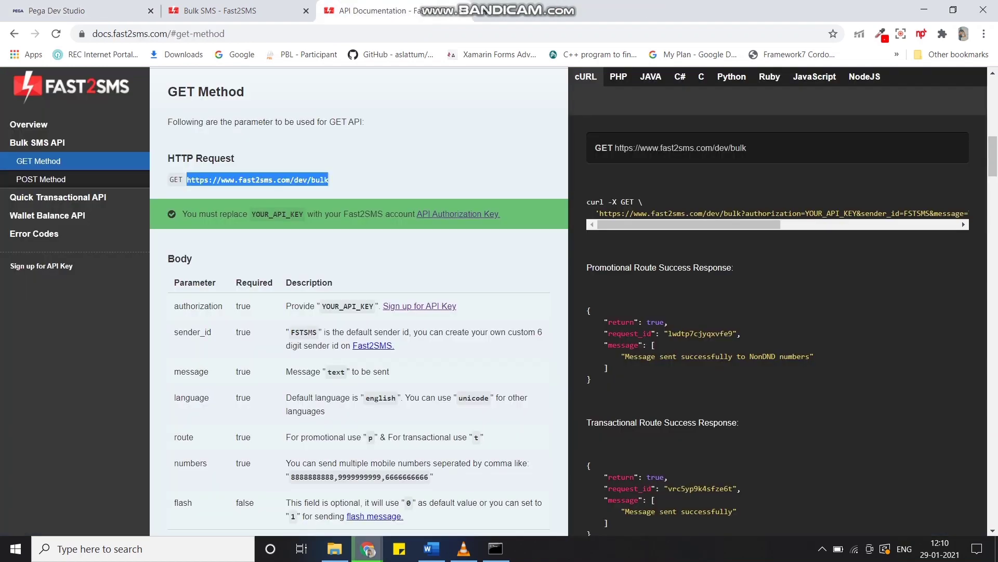
drag(223, 306, 173, 306)
key(ctrl+c)
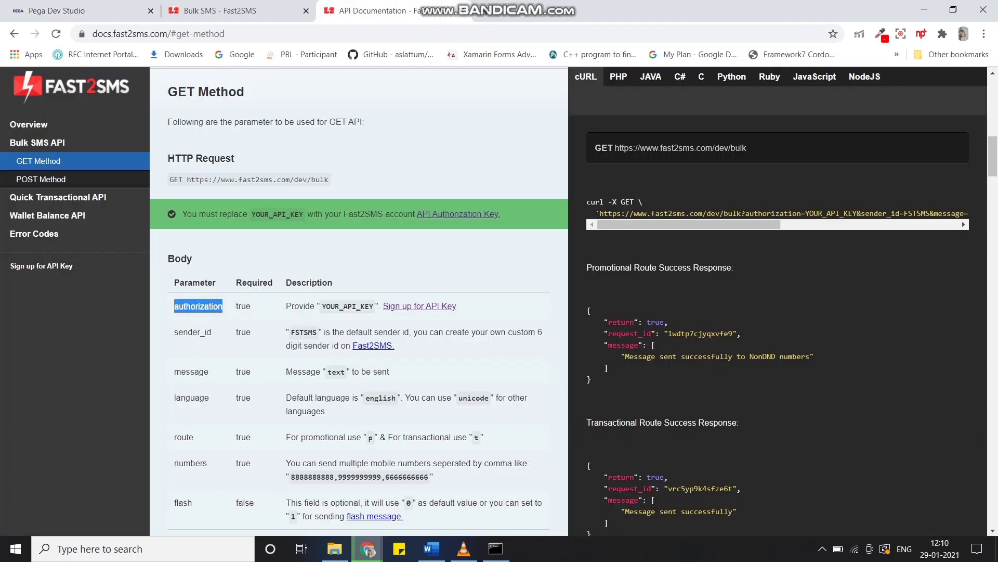
click(78, 10)
click(254, 337)
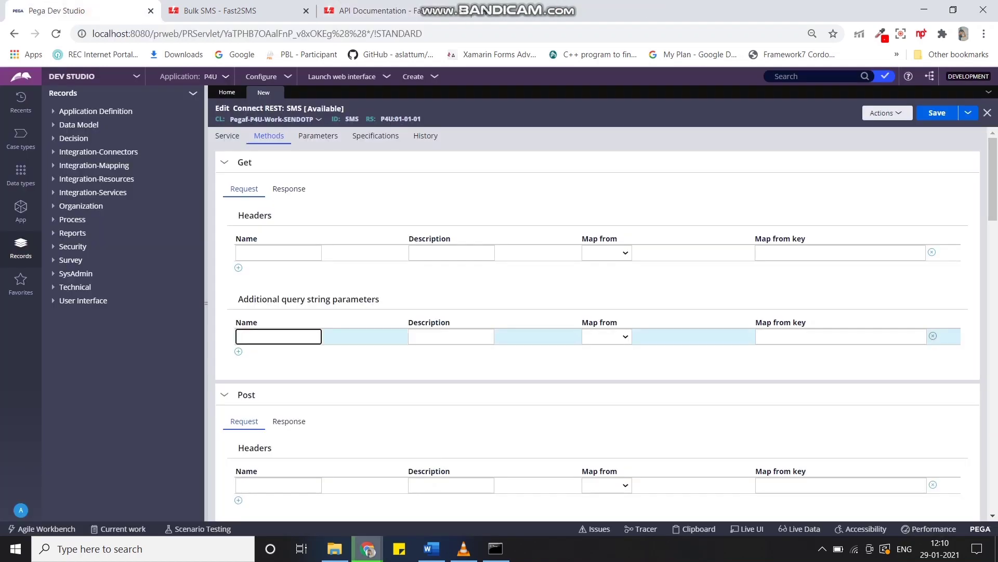
Add query string parameters authorization, sender_id and message copied from the Fast2SMS docs.
key(ctrl+v)
click(239, 351)
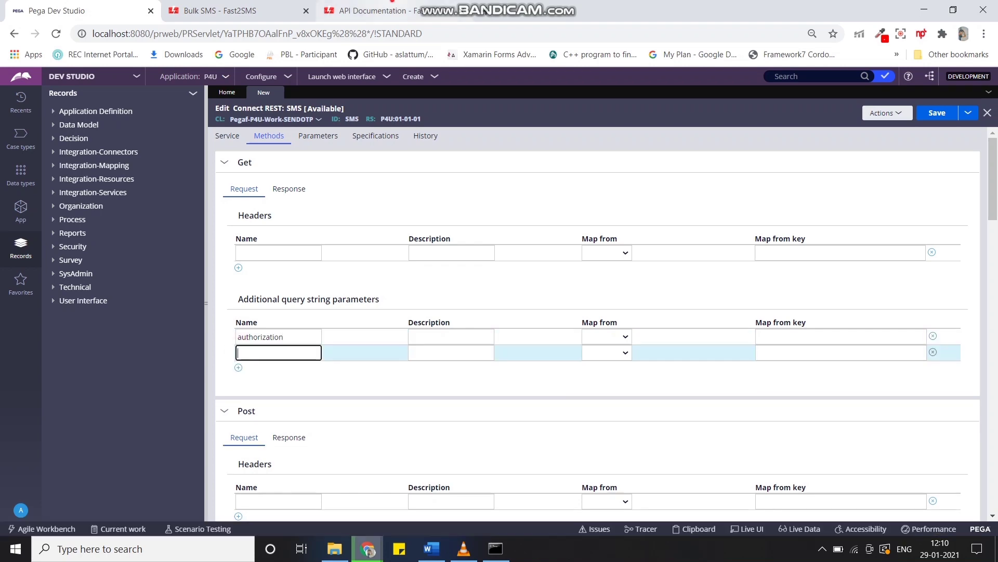
click(364, 10)
drag(212, 332, 174, 332)
key(ctrl+c)
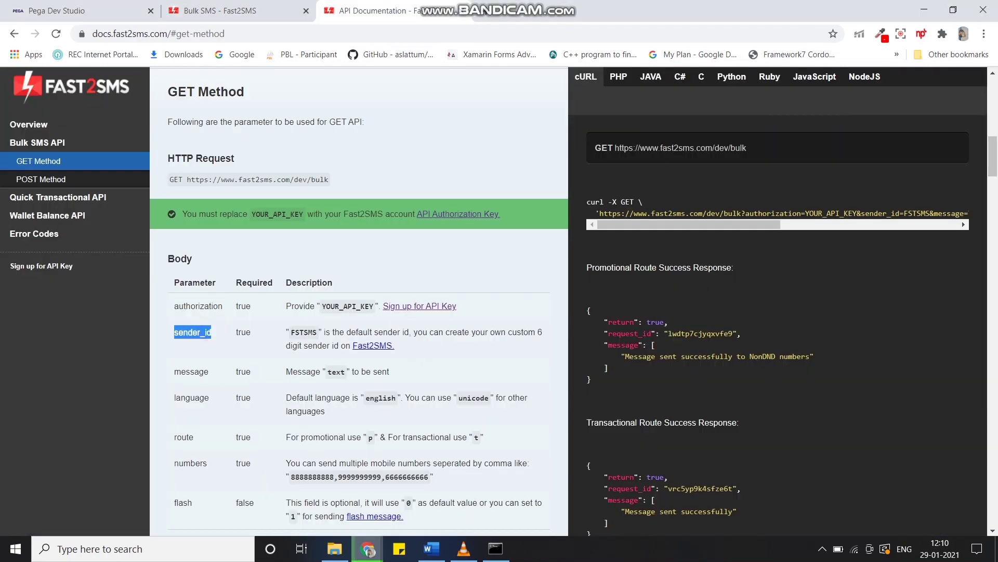
click(78, 10)
key(ctrl+v)
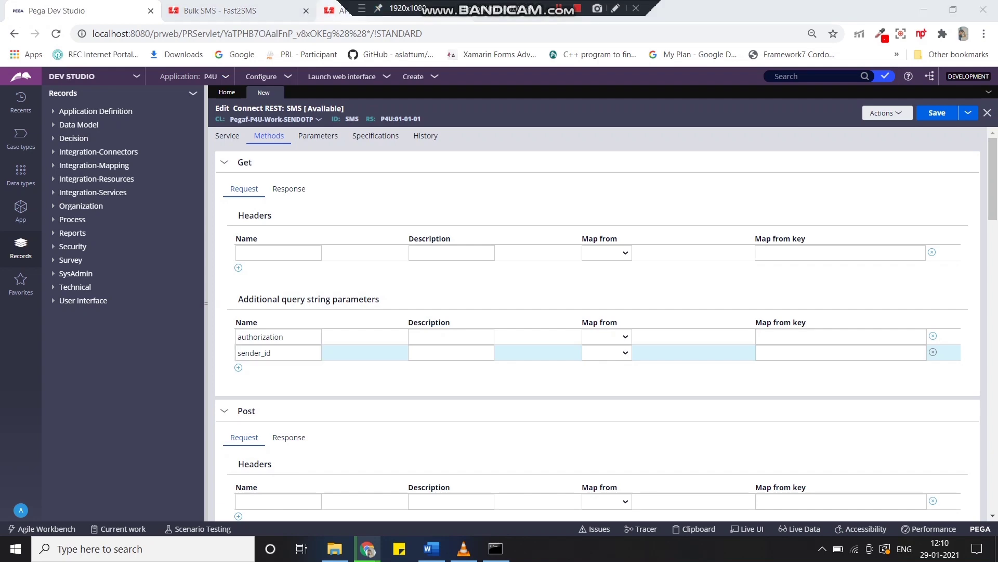
click(336, 11)
drag(212, 372, 175, 372)
key(ctrl+c)
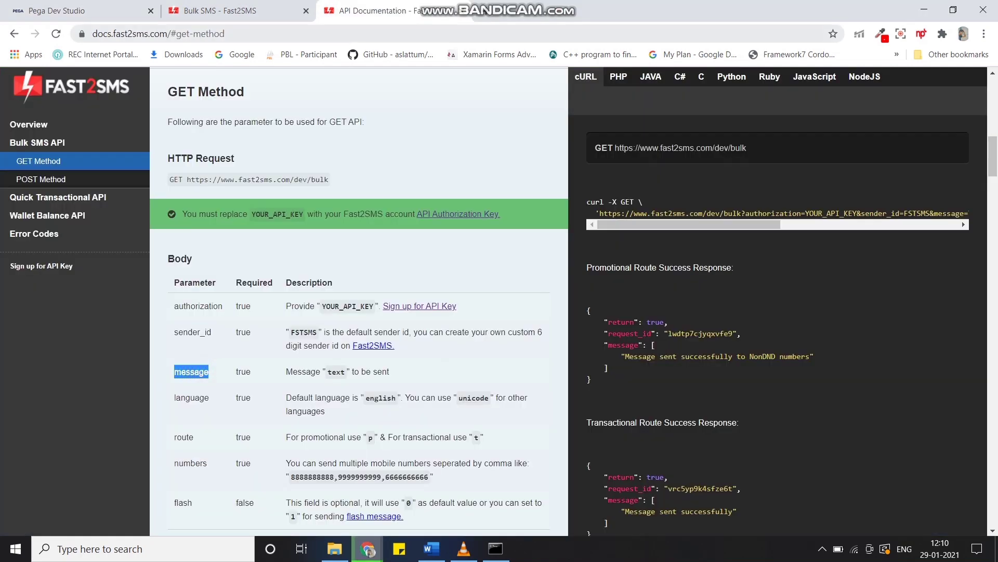
click(120, 10)
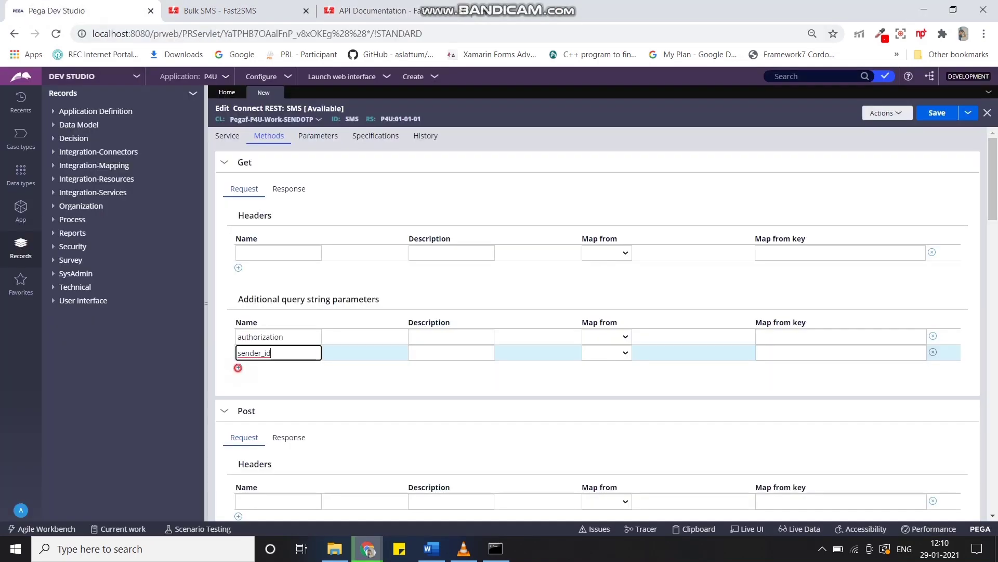
click(238, 367)
key(ctrl+v)
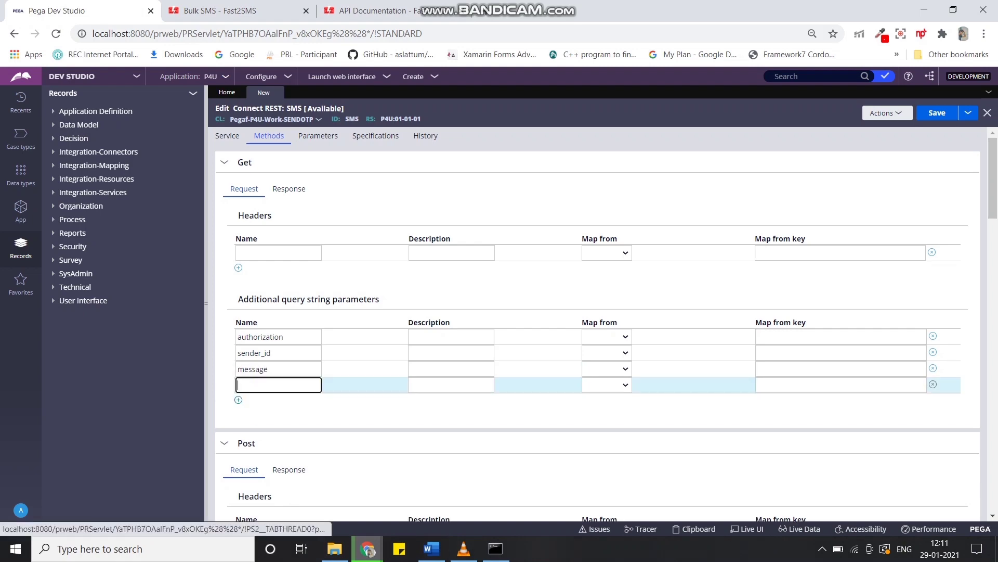
Add the language and route query string parameters from the docs.
click(364, 10)
drag(210, 398, 173, 398)
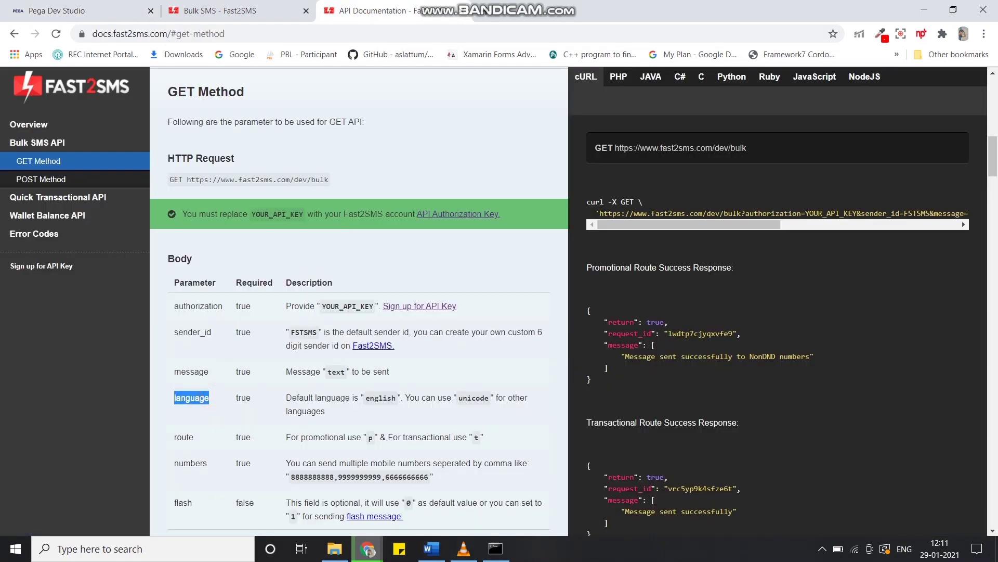
key(ctrl+c)
click(94, 10)
key(ctrl+v)
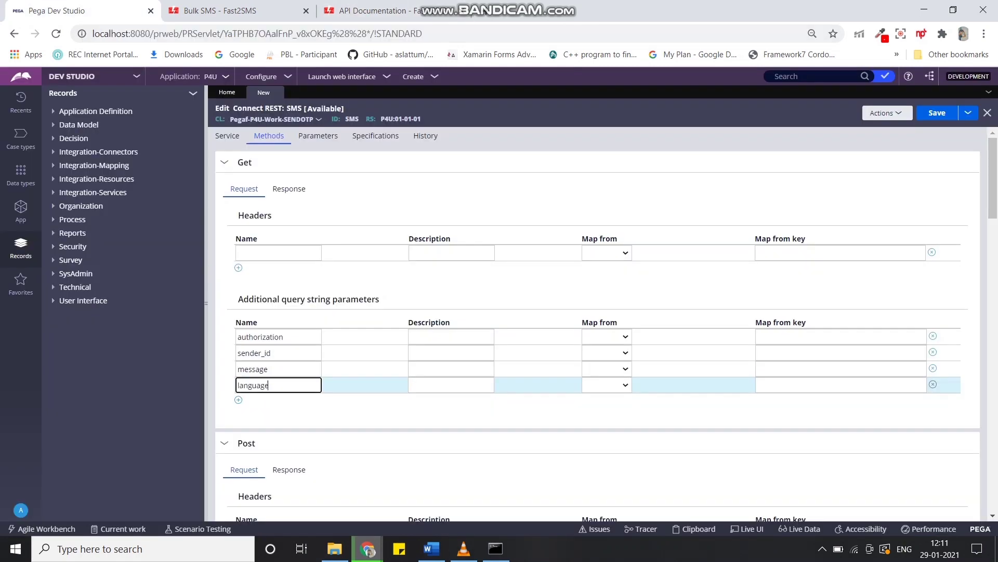
click(238, 399)
click(364, 10)
drag(195, 437, 174, 437)
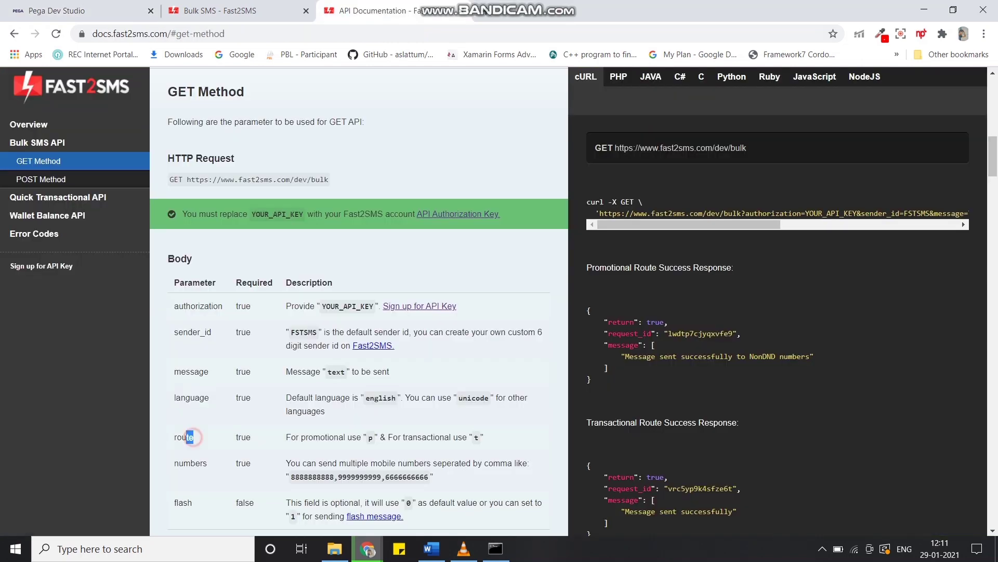
key(ctrl+c)
click(93, 11)
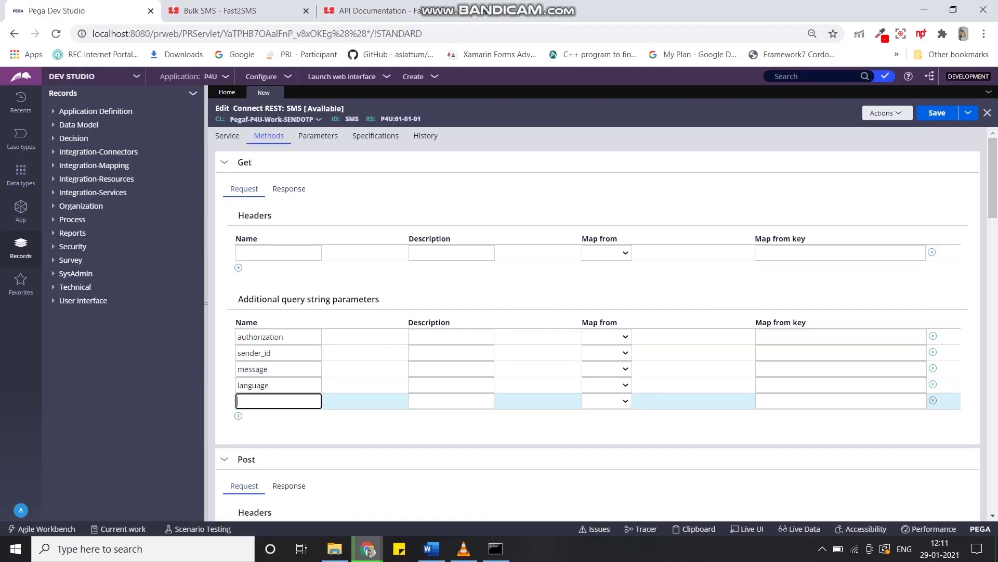
key(ctrl+v)
Add the numbers and flash query string parameters from the docs.
click(239, 415)
click(364, 11)
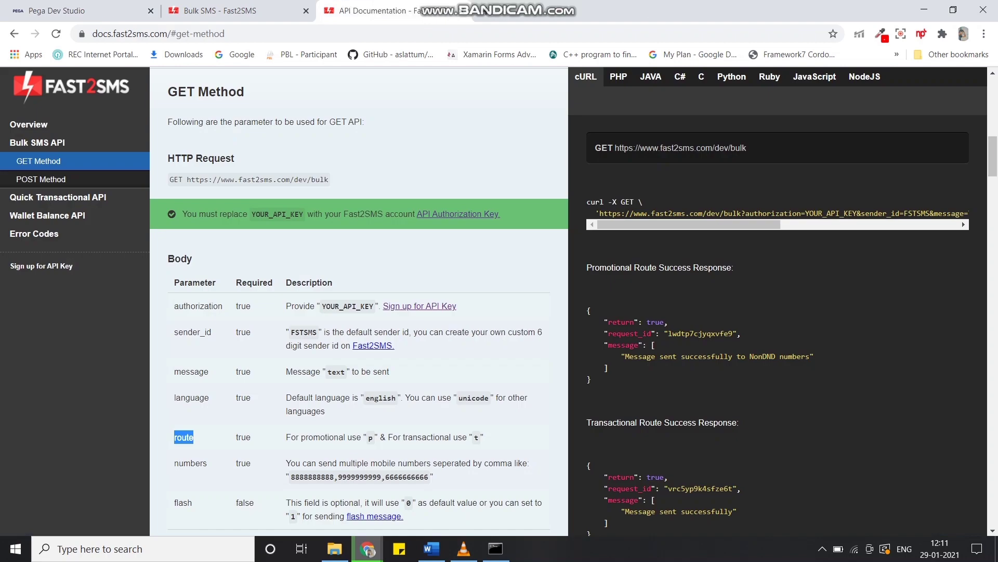
drag(207, 463, 175, 462)
key(ctrl+c)
click(94, 11)
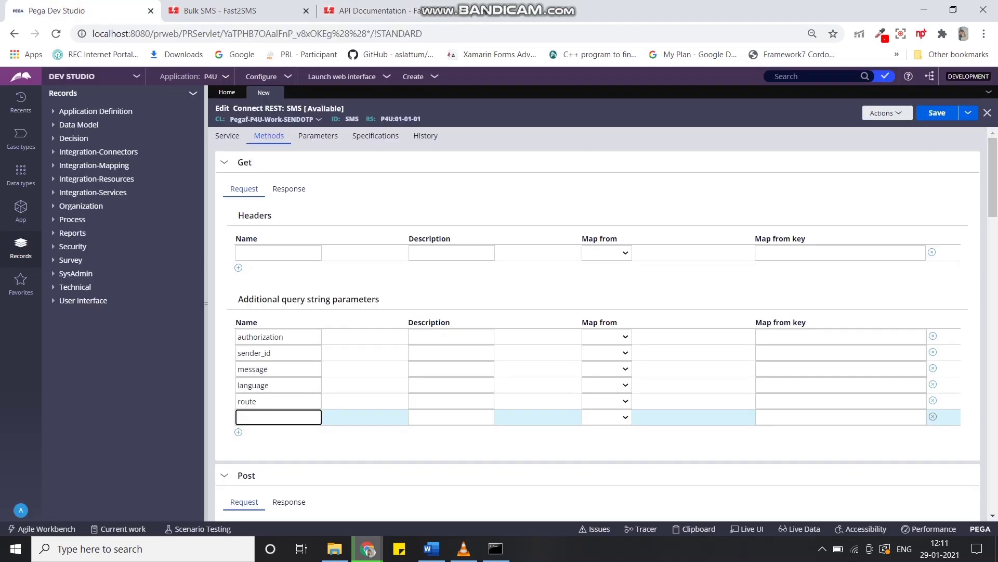
key(ctrl+v)
click(364, 10)
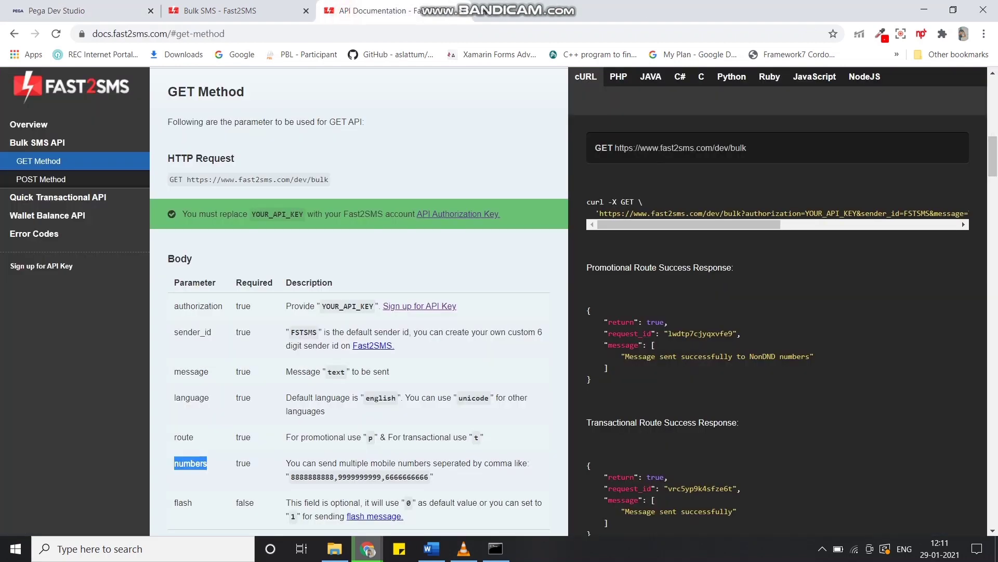
drag(193, 503, 174, 503)
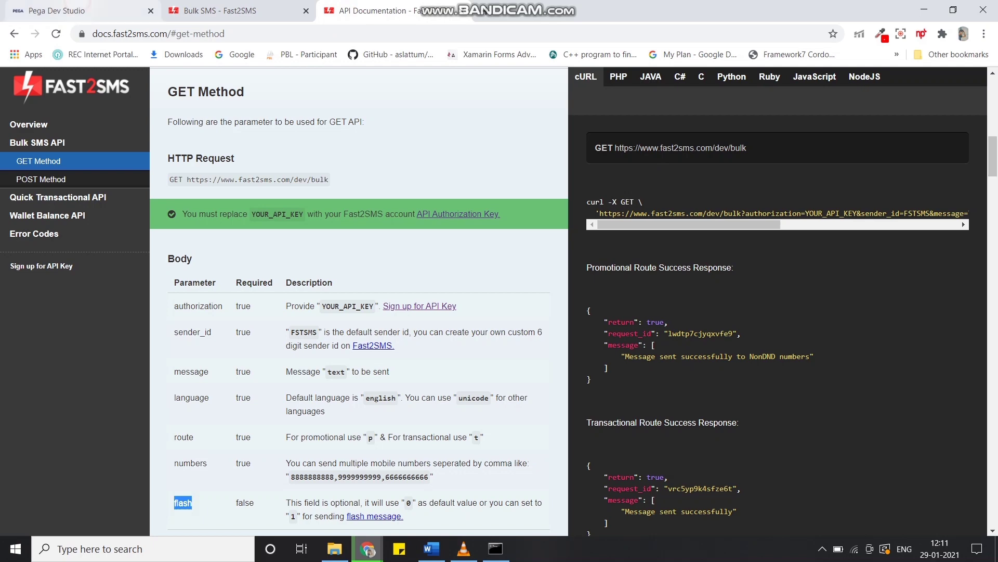
click(94, 11)
click(239, 432)
key(ctrl+v)
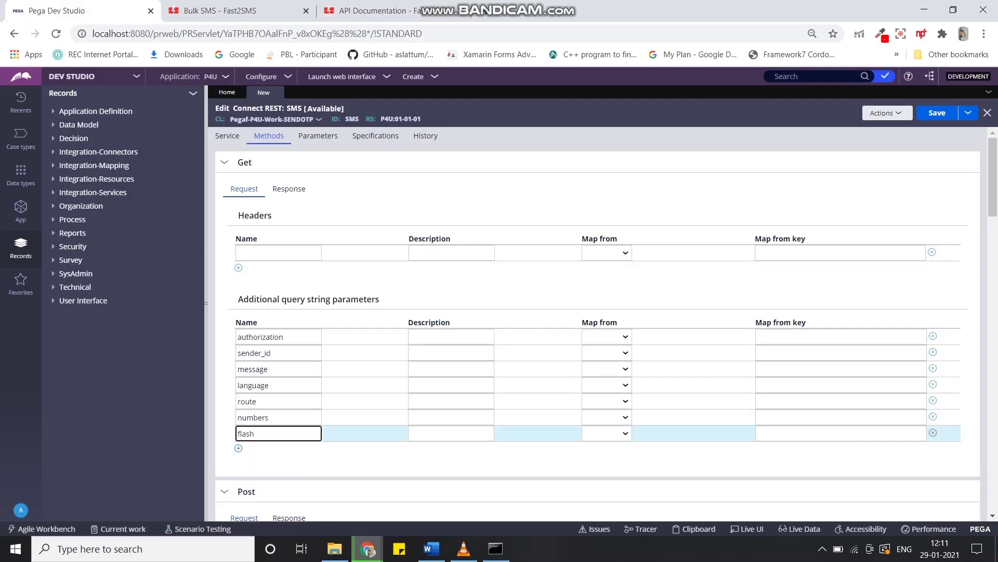
click(607, 336)
Map authorization and sender_id as Constant and message from Clipboard.
click(603, 353)
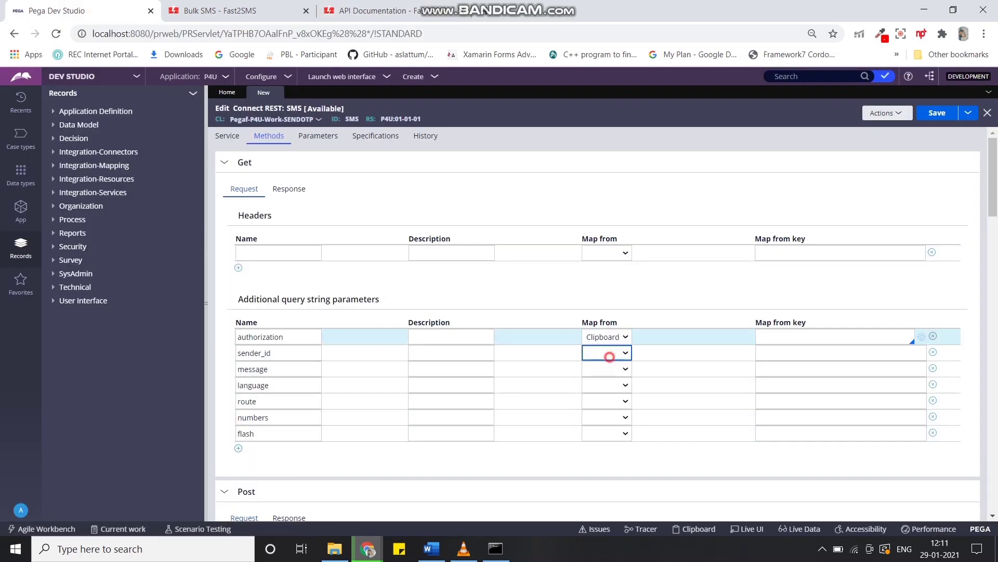
click(606, 353)
click(603, 385)
click(607, 337)
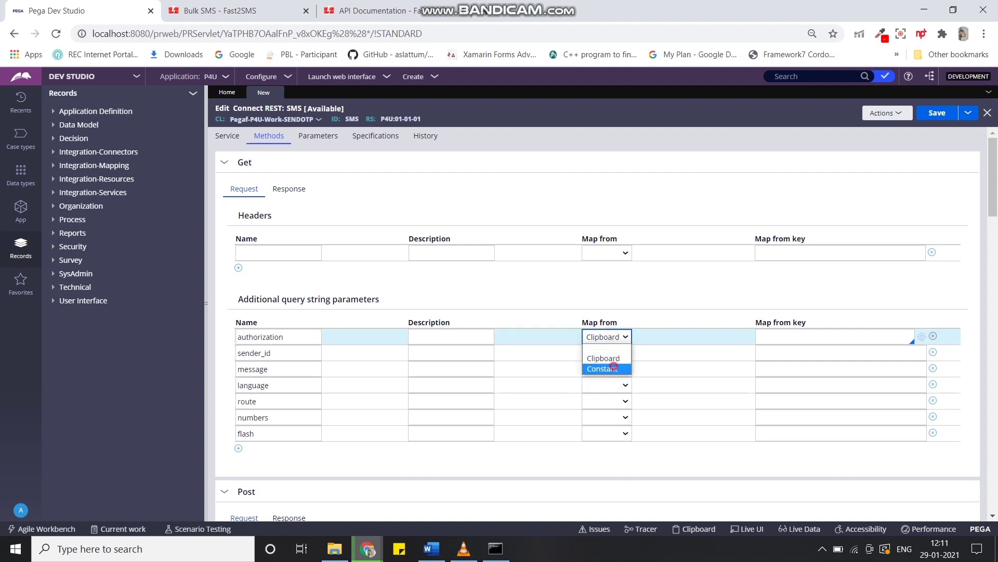
click(603, 368)
click(607, 368)
click(604, 390)
Map language, route and flash as Constant and numbers from Clipboard.
click(606, 385)
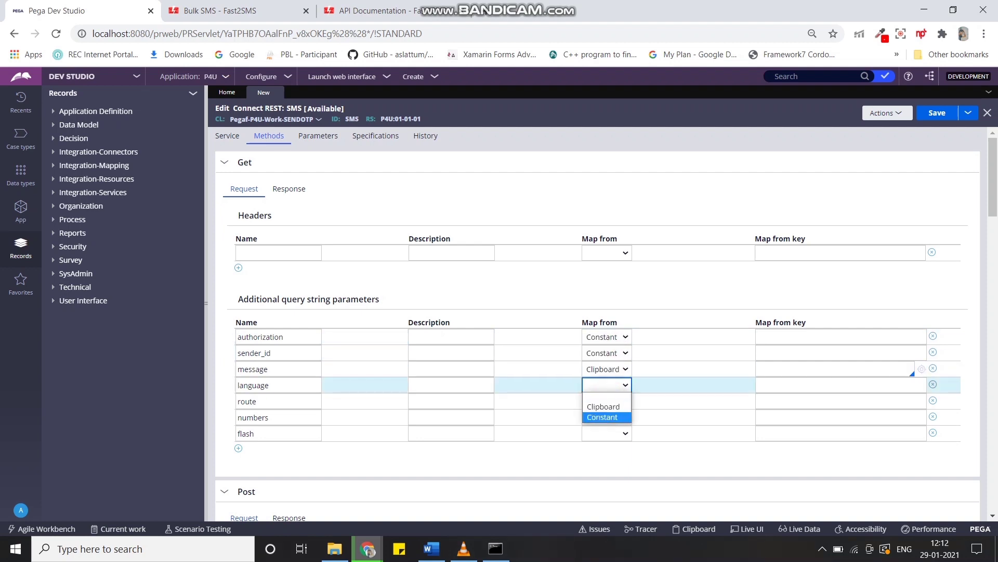
click(605, 417)
click(607, 401)
click(606, 433)
click(606, 417)
click(603, 439)
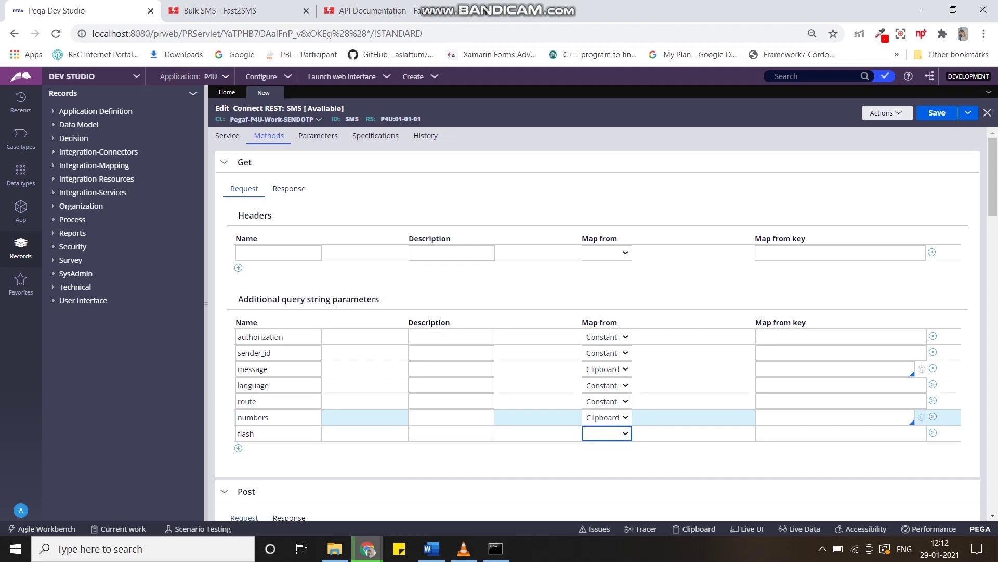
click(606, 433)
click(604, 465)
Open the Fast2SMS Developer API page and reveal the authorization key.
click(218, 10)
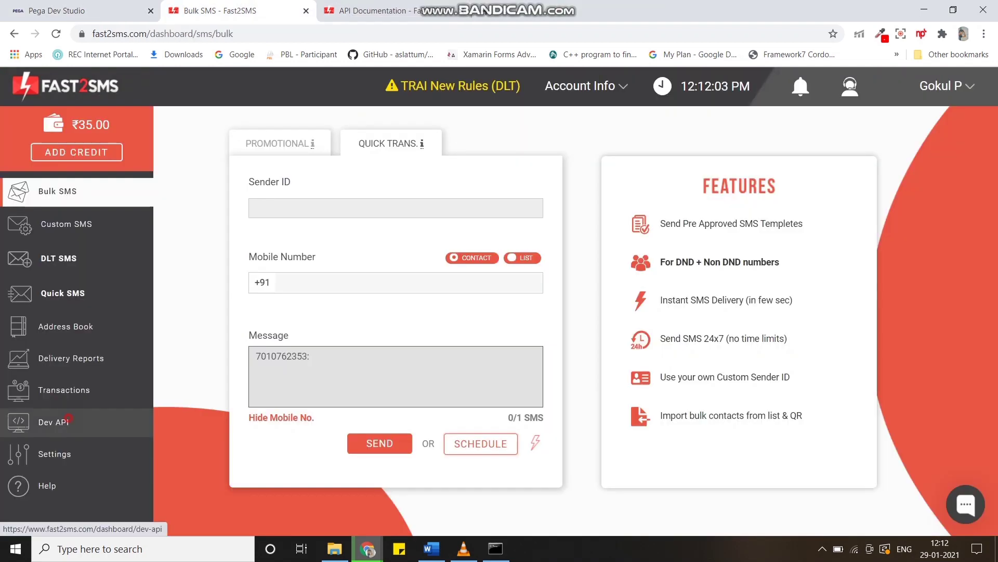
click(55, 421)
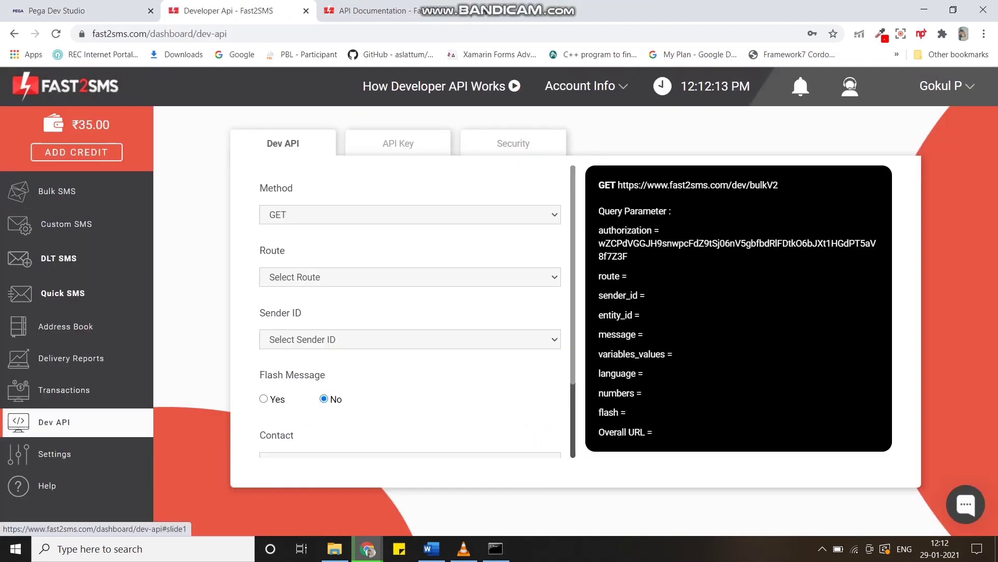
click(398, 144)
Fill authorization with the copied API key and sender_id with FSTSMS.
click(709, 312)
click(83, 11)
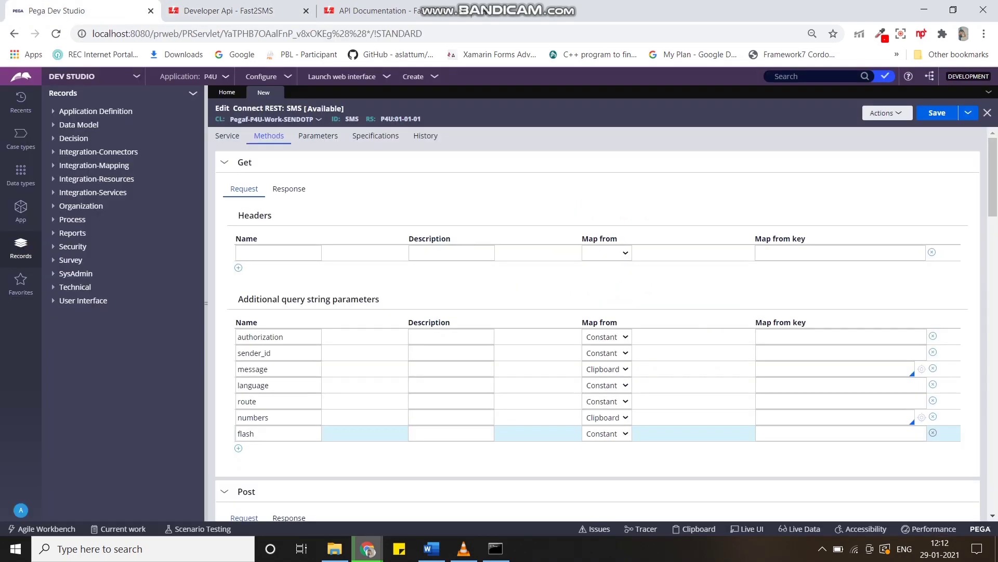
click(782, 341)
key(ctrl+v)
click(364, 10)
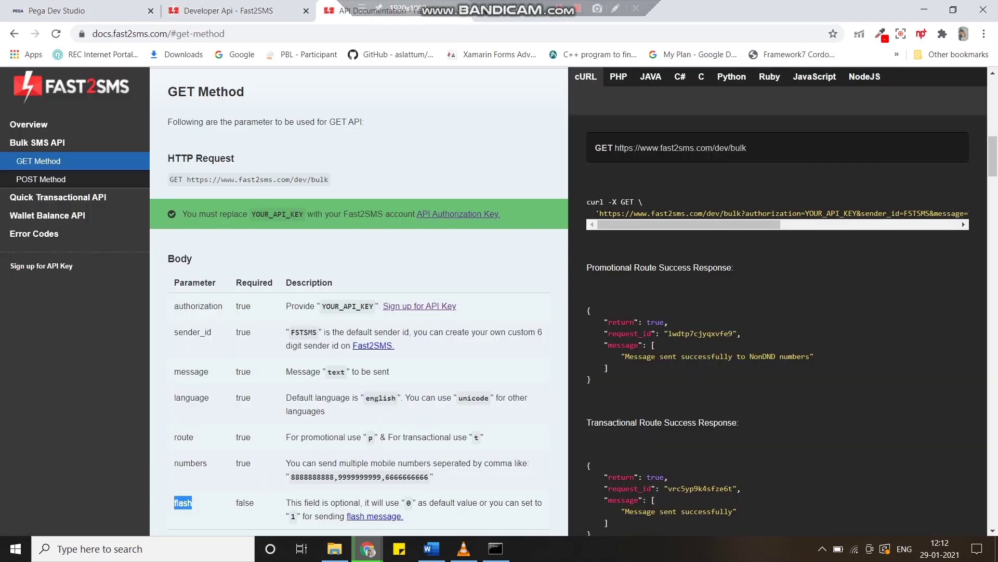
drag(318, 331, 290, 332)
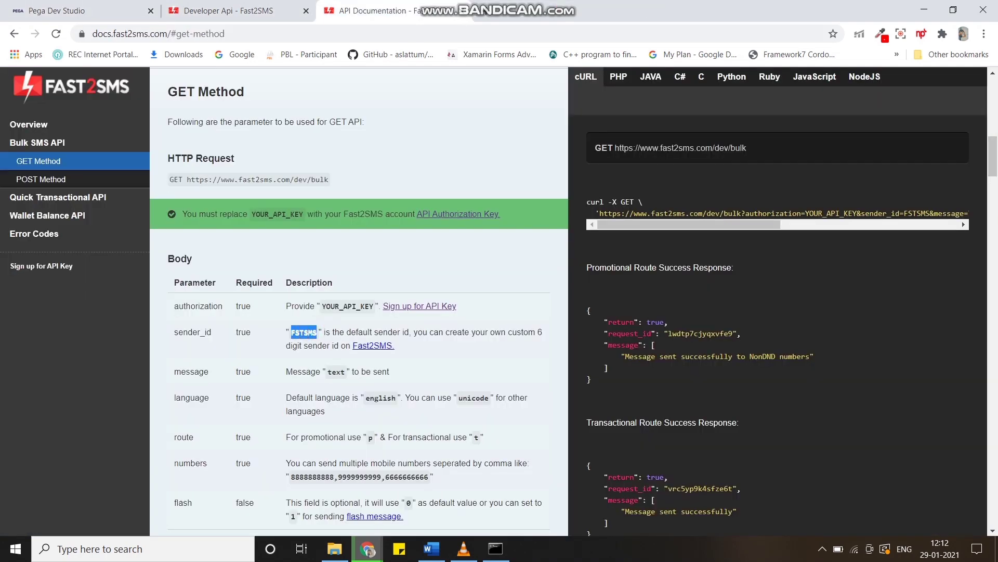
click(83, 10)
click(841, 353)
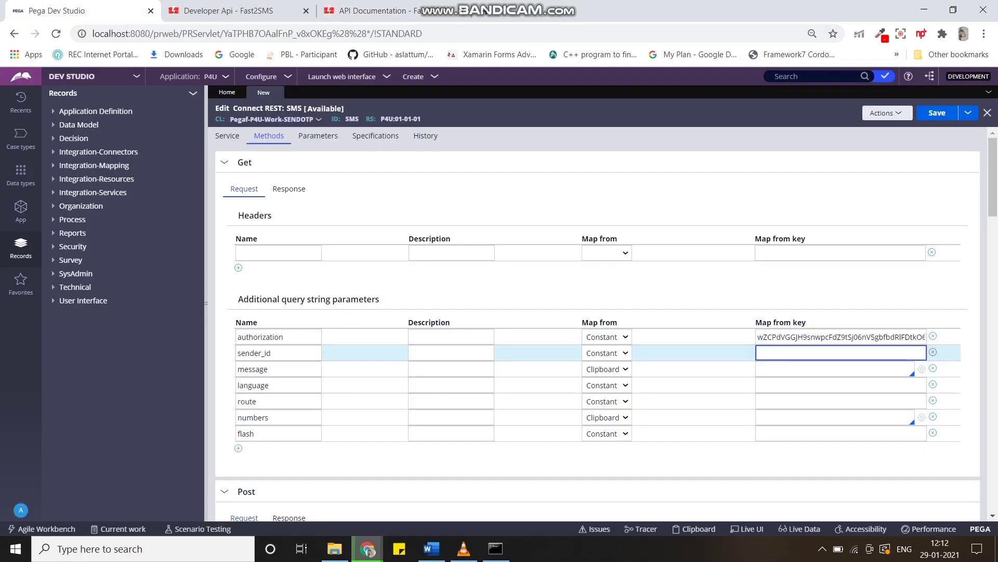
key(ctrl+v)
Set message to .EnterYourMessage and language to english.
click(773, 371)
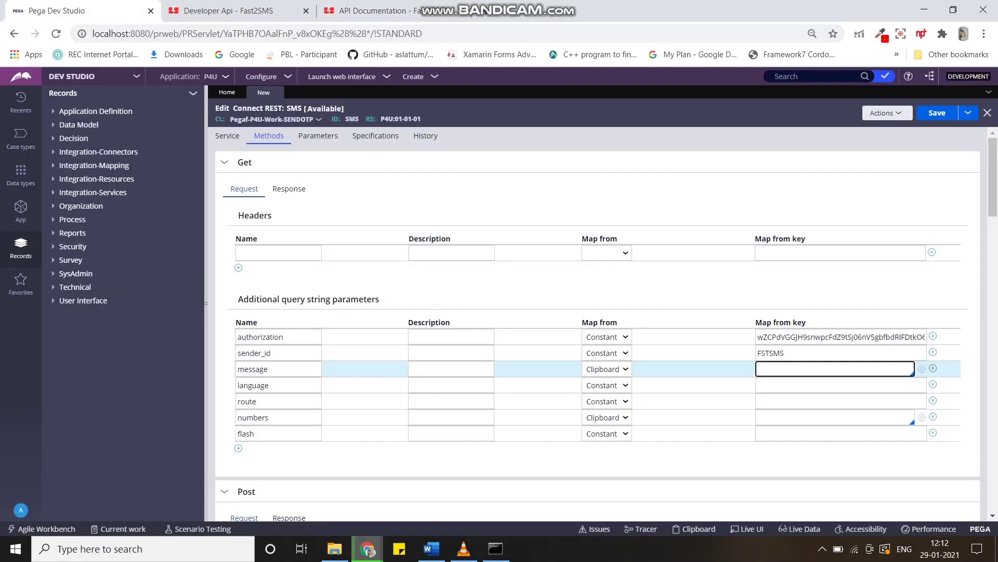
text(.)
key(Down)
key(Down)
key(Down)
key(Return)
click(780, 385)
text(english)
key(Tab)
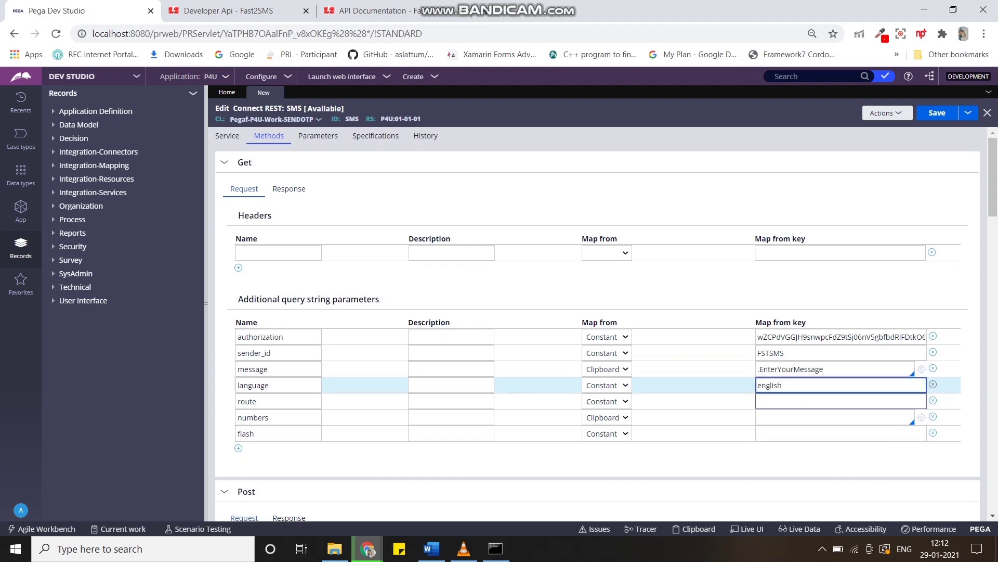
Set route to p, numbers to .EnterPhoneNumber and flash to 1, then save the rule.
click(364, 10)
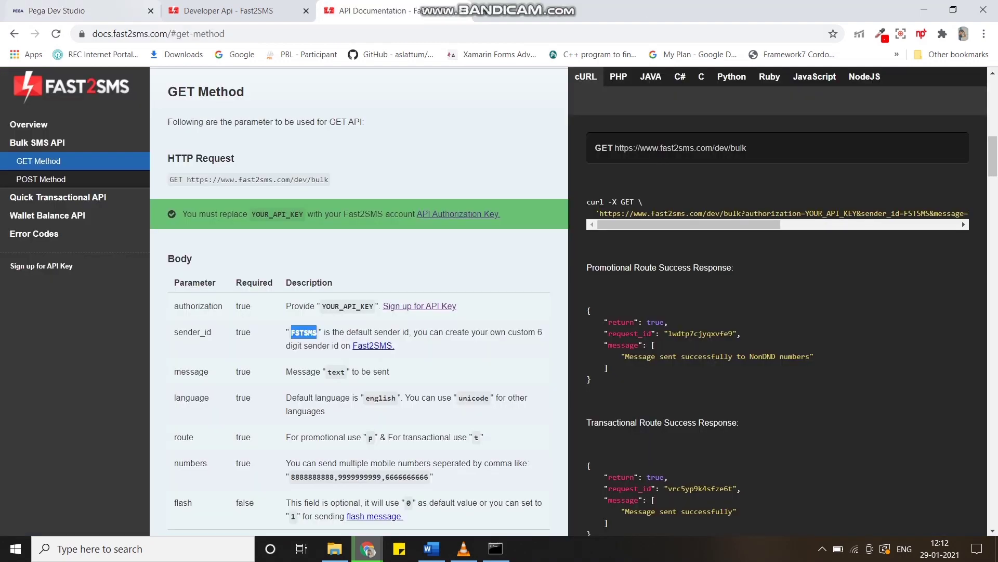
click(122, 10)
text(p)
key(Tab)
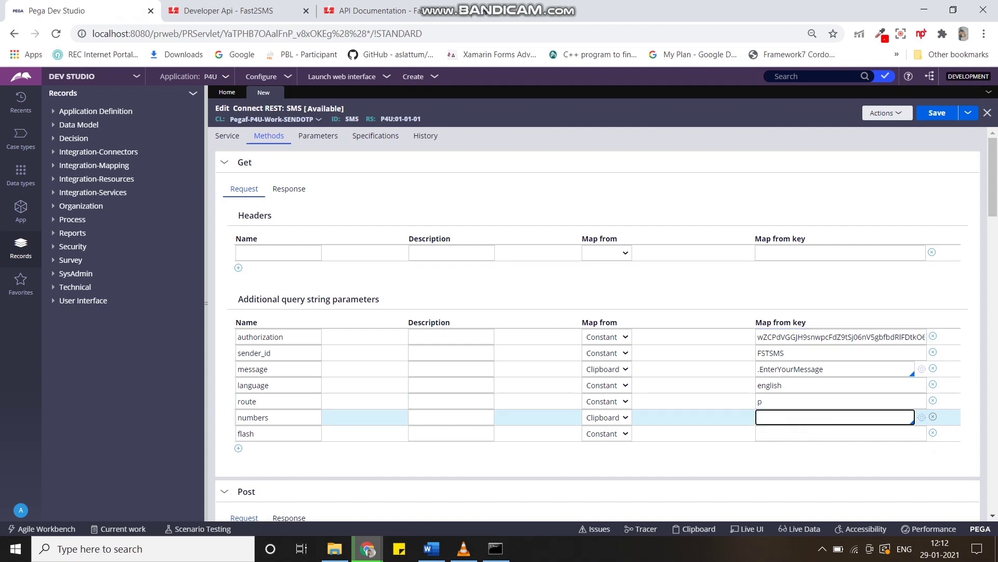
text(.)
key(Down)
key(Down)
key(Return)
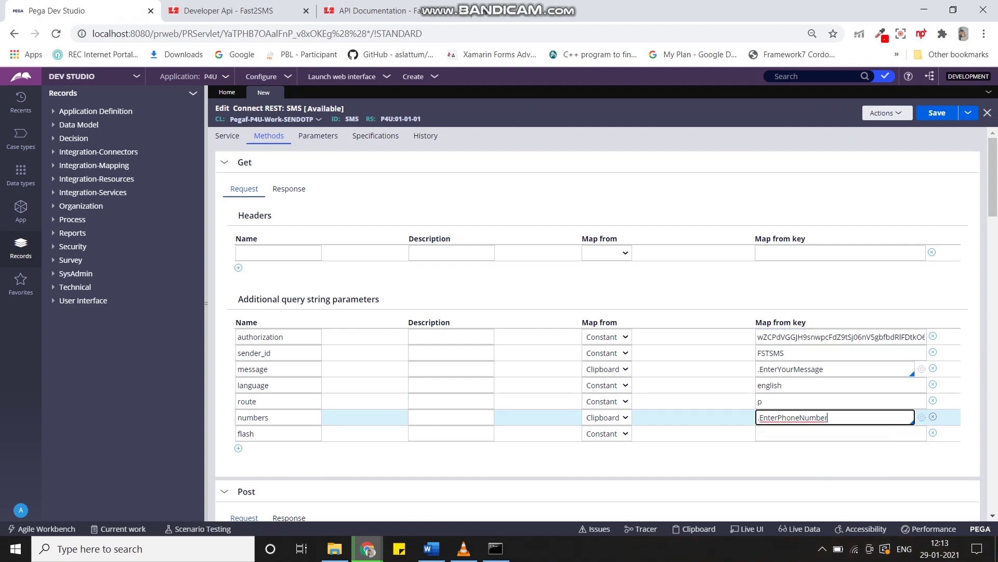
click(793, 436)
text(1)
key(ctrl+s)
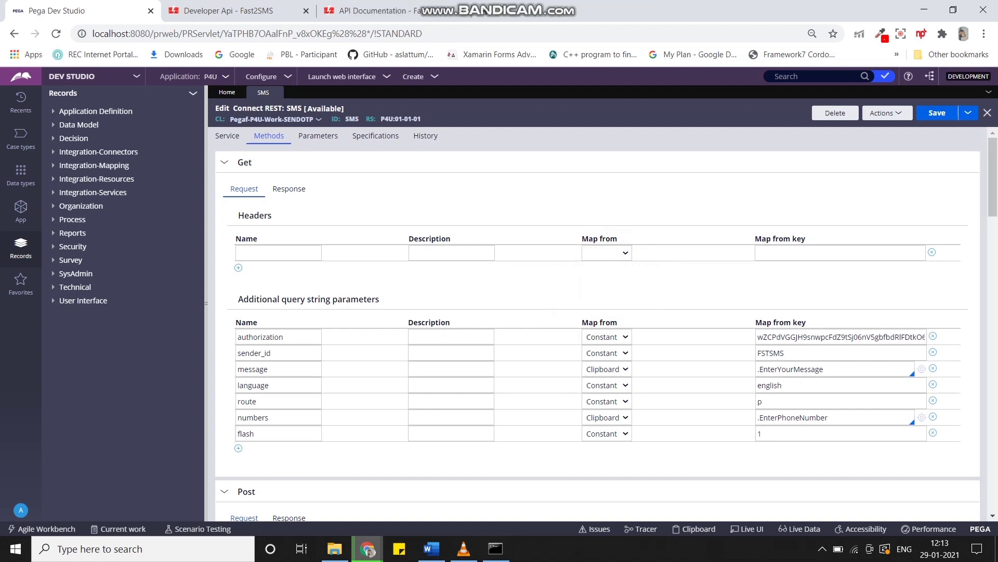
click(20, 212)
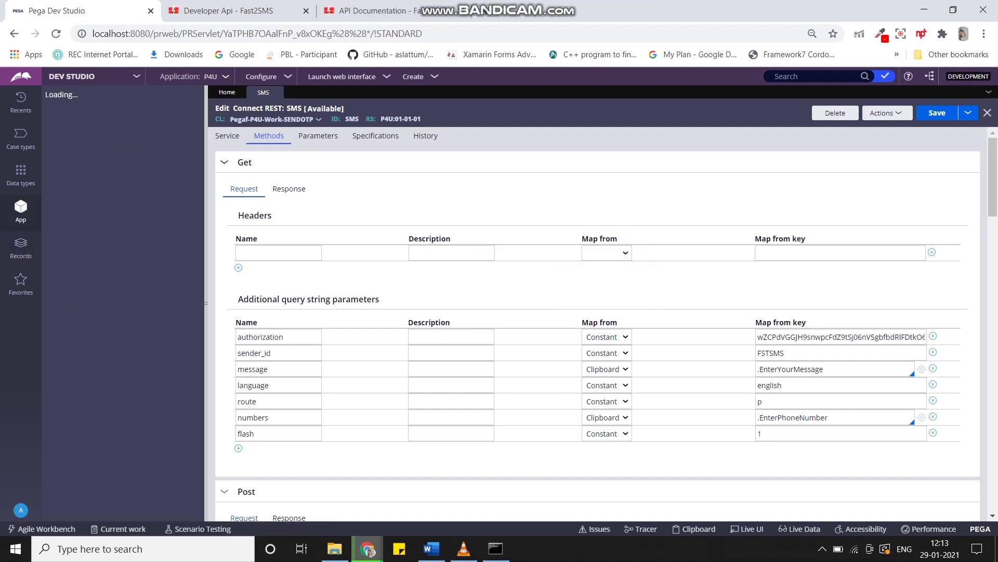
Create an activity labelled sms applied to Pegaf-P4U-Work-SENDOTP.
click(416, 77)
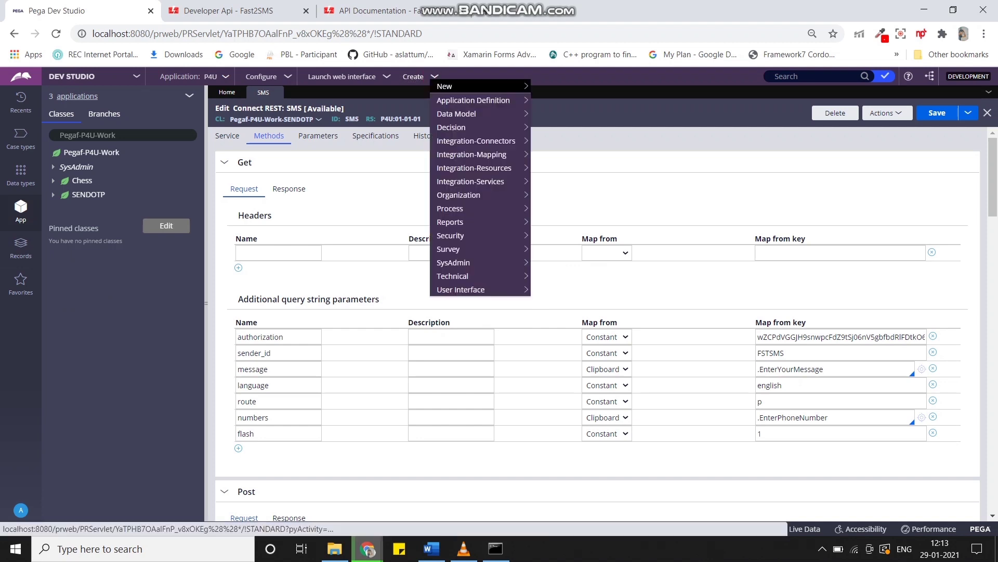
mouse_move(471, 155)
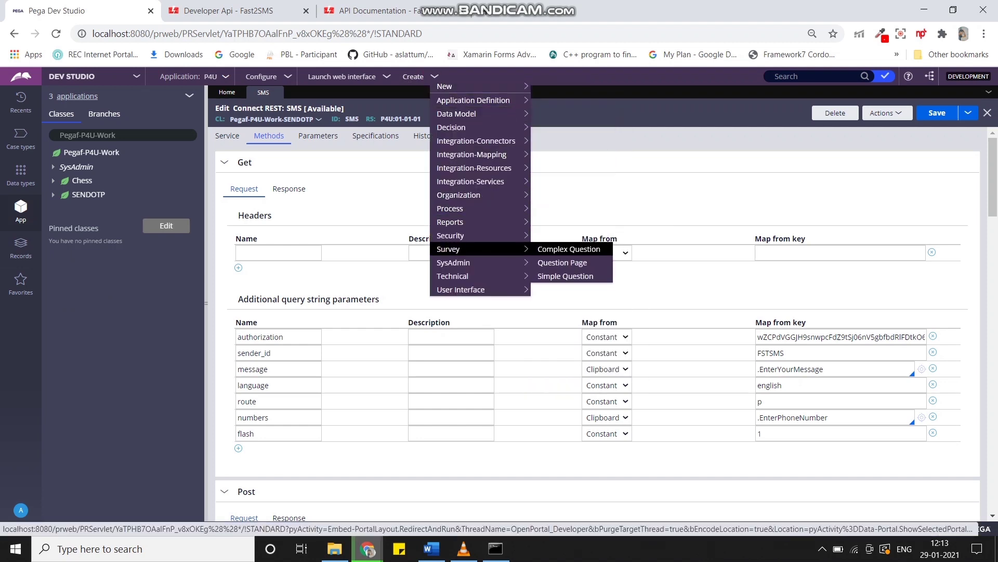
mouse_move(471, 276)
click(550, 260)
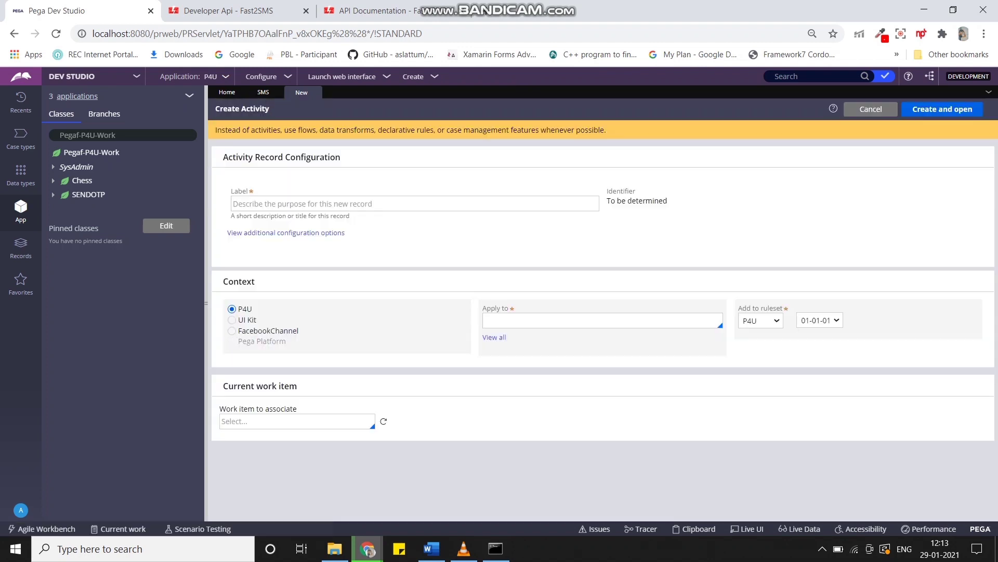
text(sms)
click(522, 327)
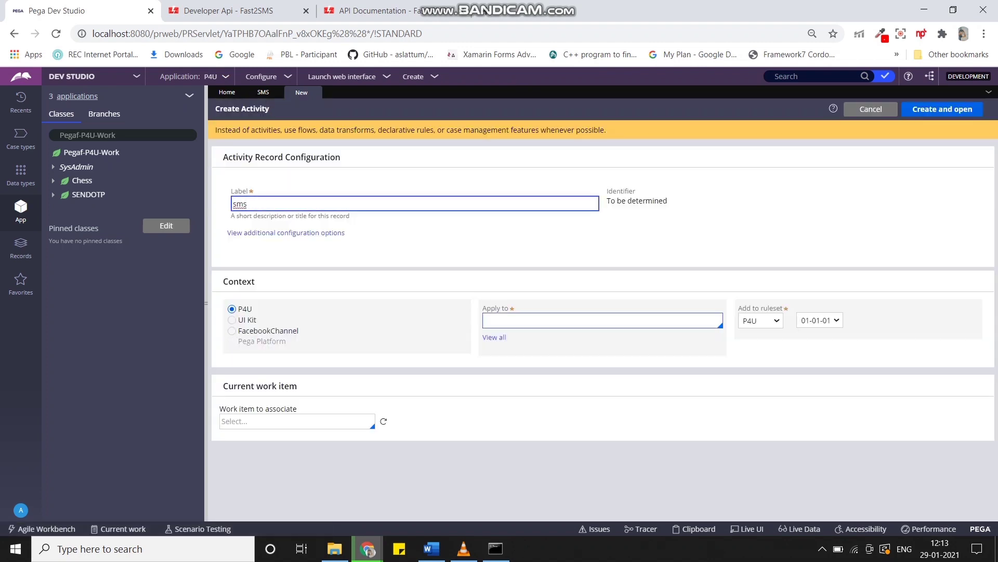
click(528, 366)
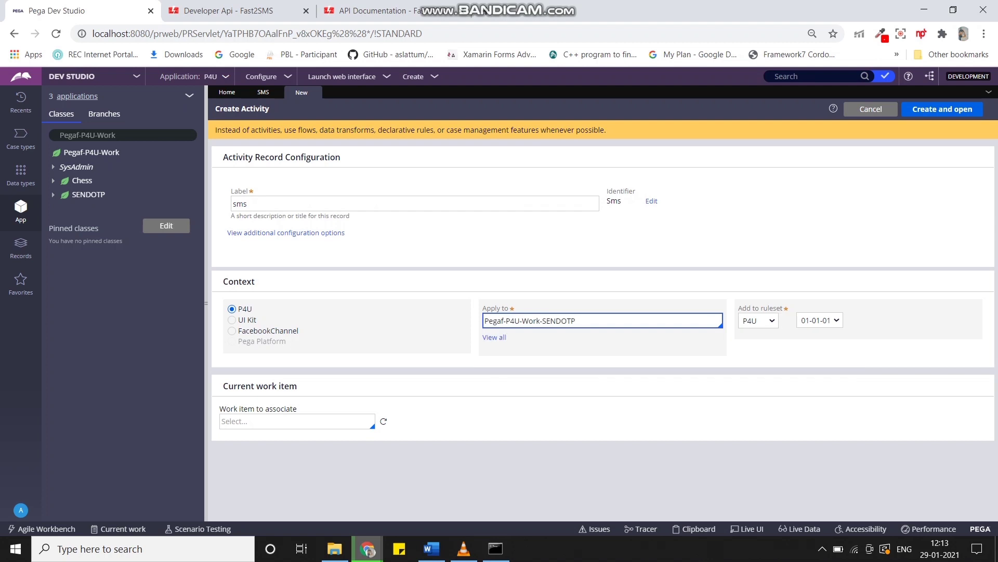
click(943, 109)
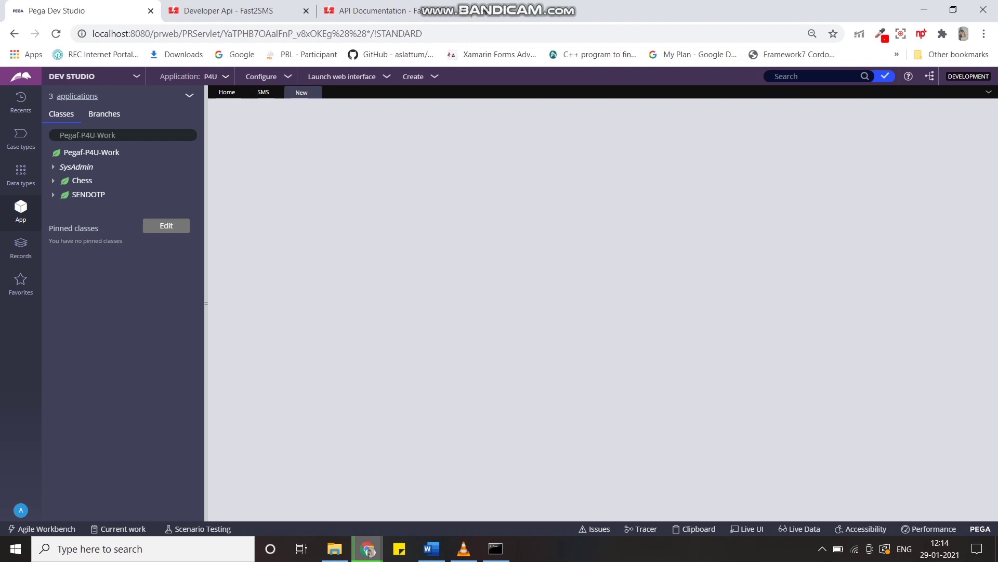
Make step 1 a Connect-REST call with ServiceName SMS and save the sms activity.
click(388, 180)
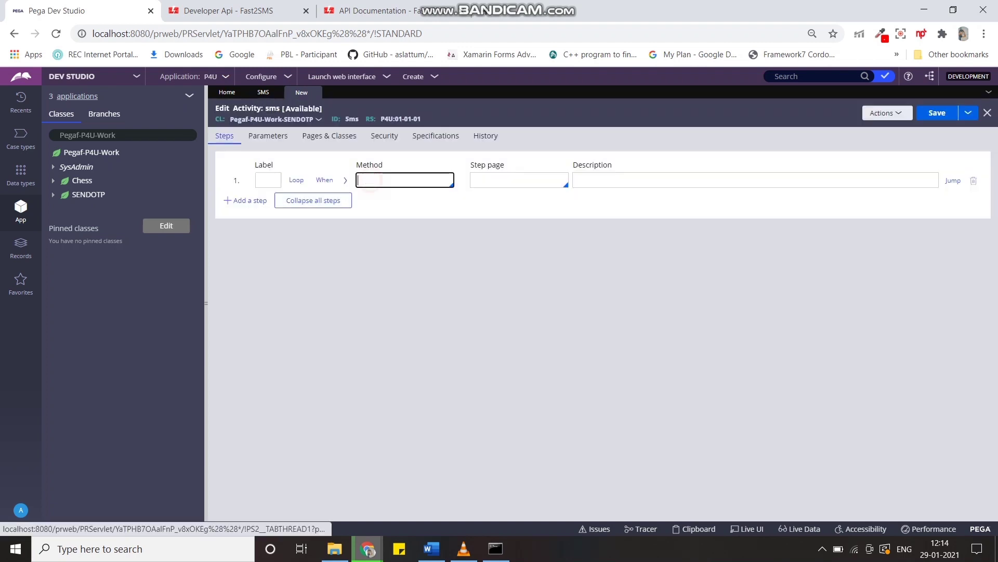
text(connect)
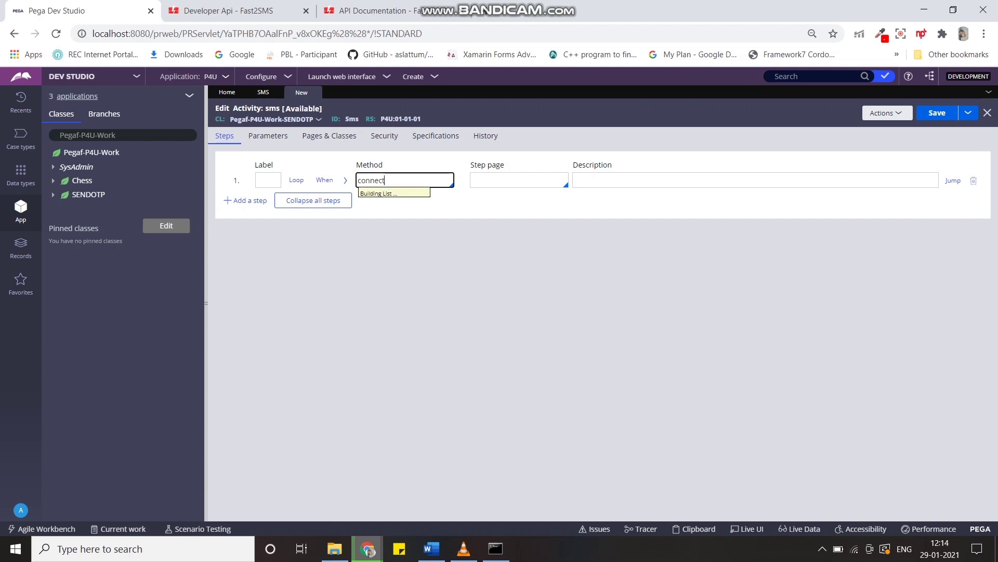
key(Down)
key(Down)
key(Down)
key(Down)
key(Down)
key(Down)
key(Down)
key(Down)
key(Down)
key(Down)
key(Down)
key(Down)
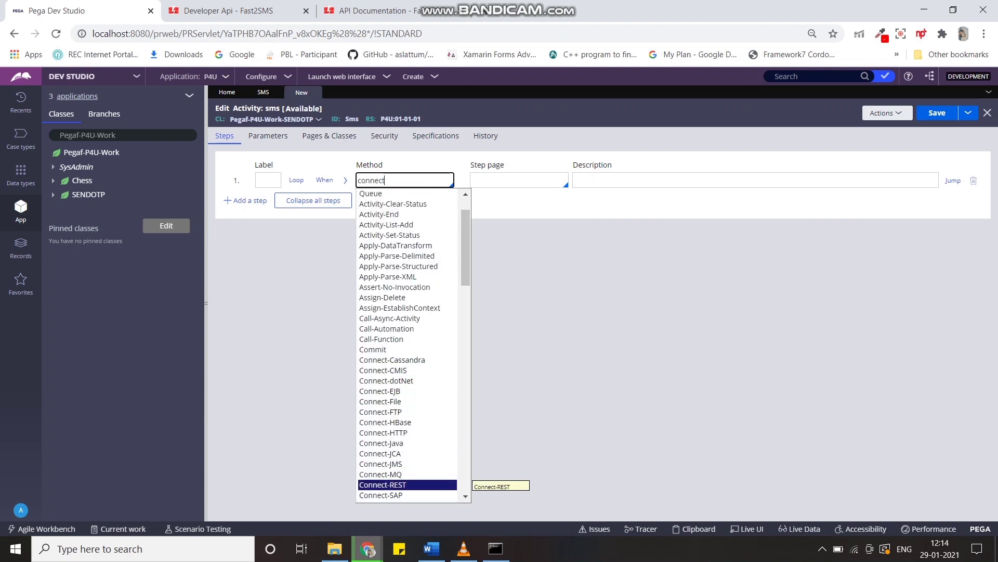
key(Return)
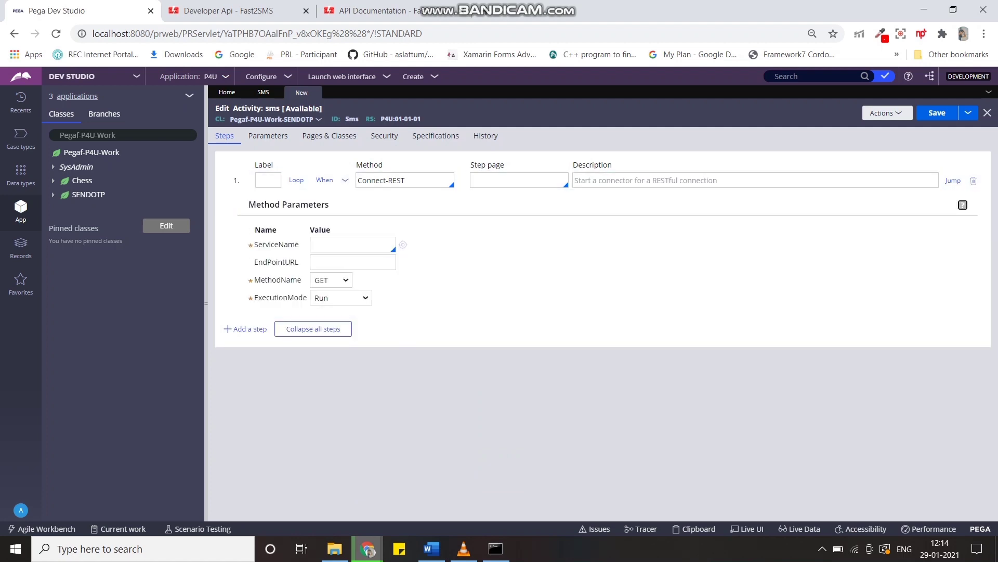
key(Tab)
key(Down)
key(Down)
key(Down)
key(Return)
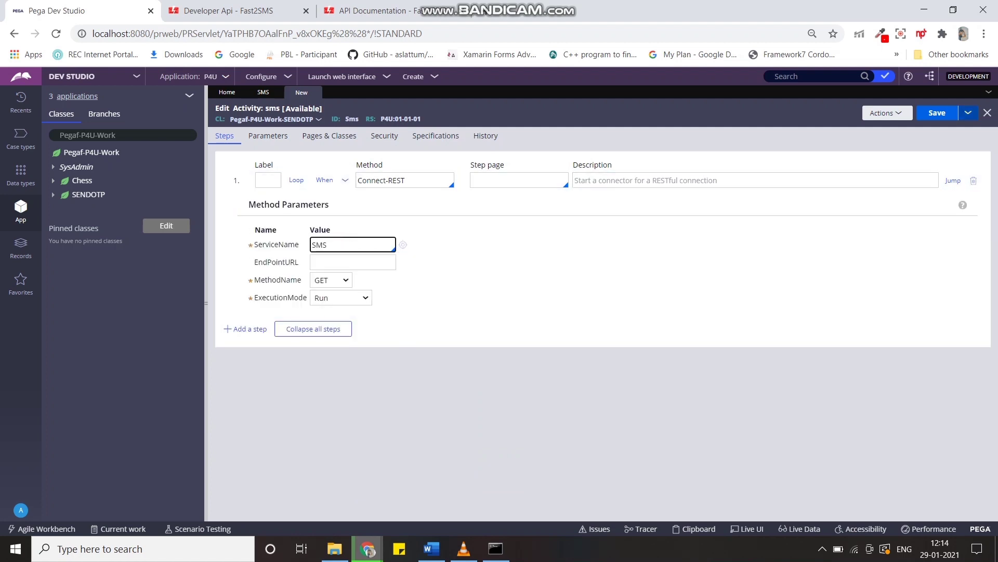
click(942, 113)
click(53, 195)
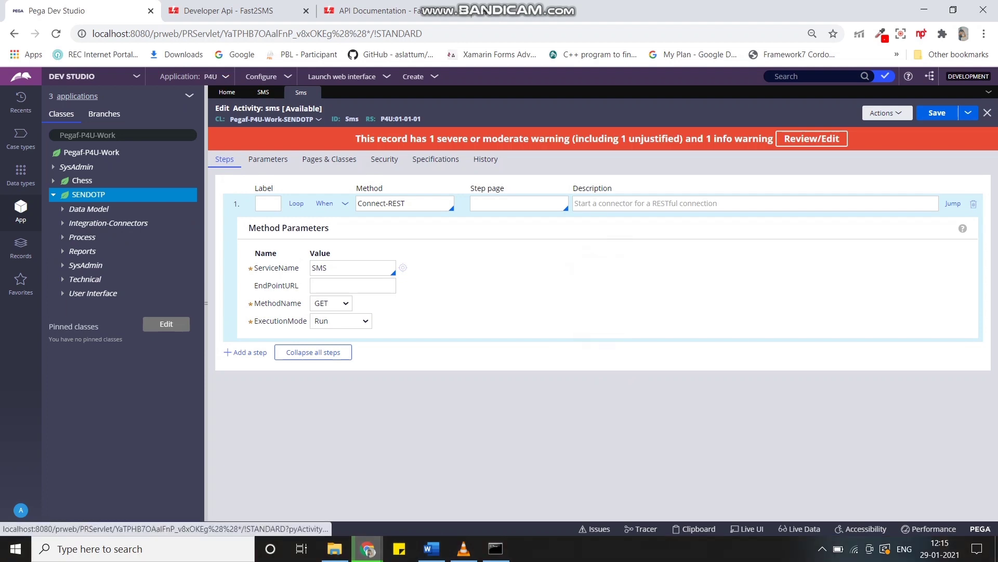
click(63, 237)
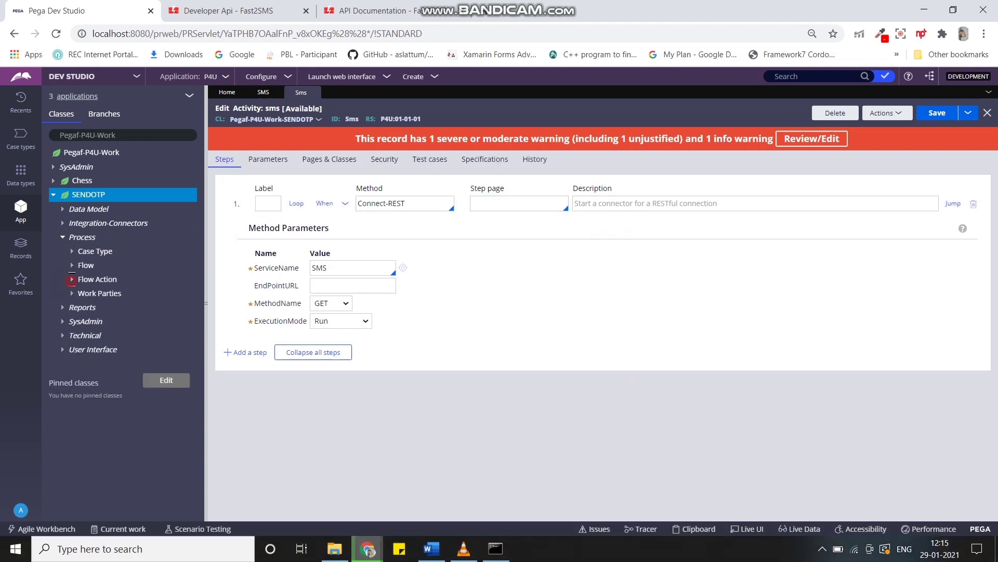
Set EnterPhoneNumber's post-processing Run activity to Sms, then save and run a new case.
click(71, 280)
click(133, 307)
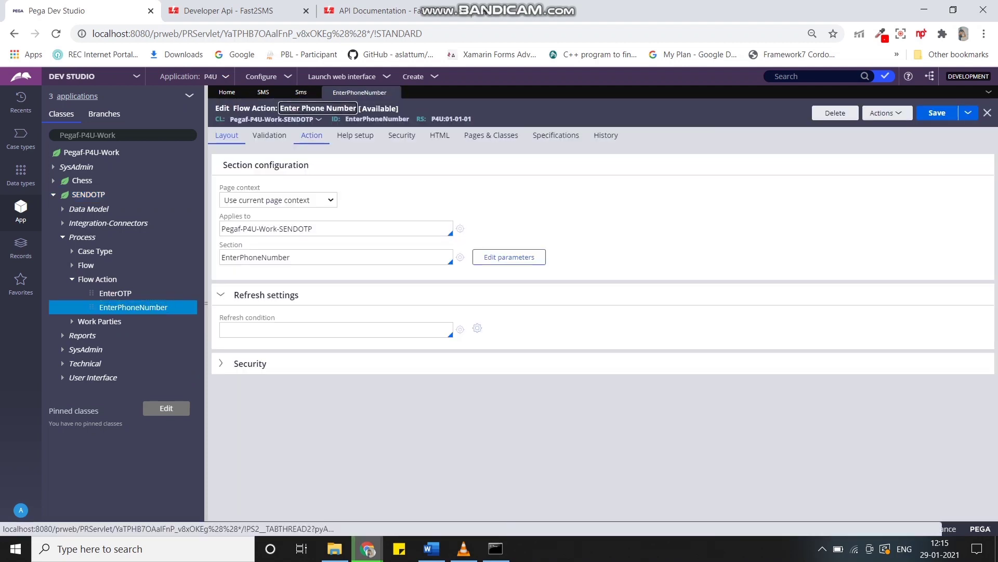
click(312, 135)
scroll(597, 321, down, 2)
click(335, 428)
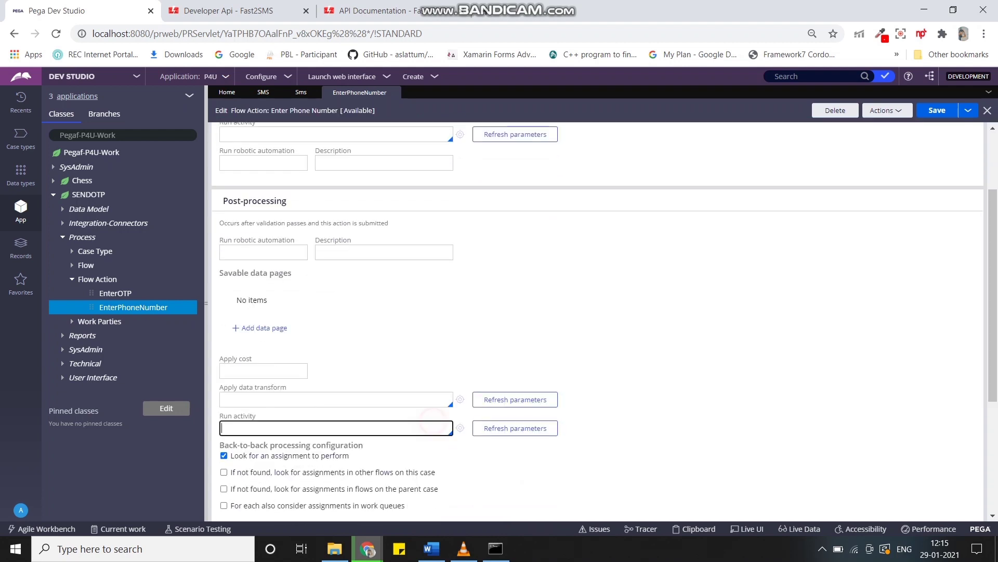
key(Down)
click(249, 462)
key(ctrl+s)
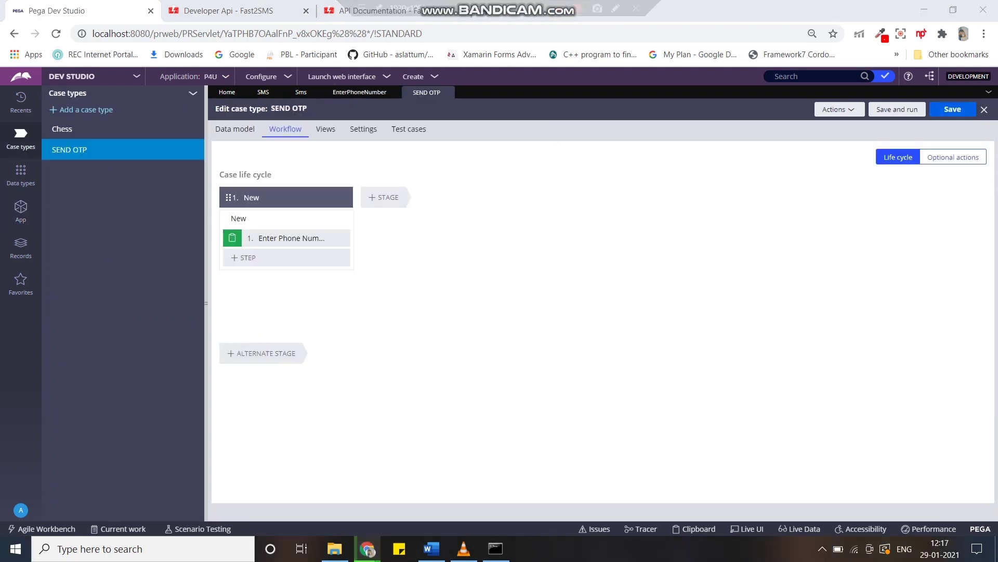
click(897, 109)
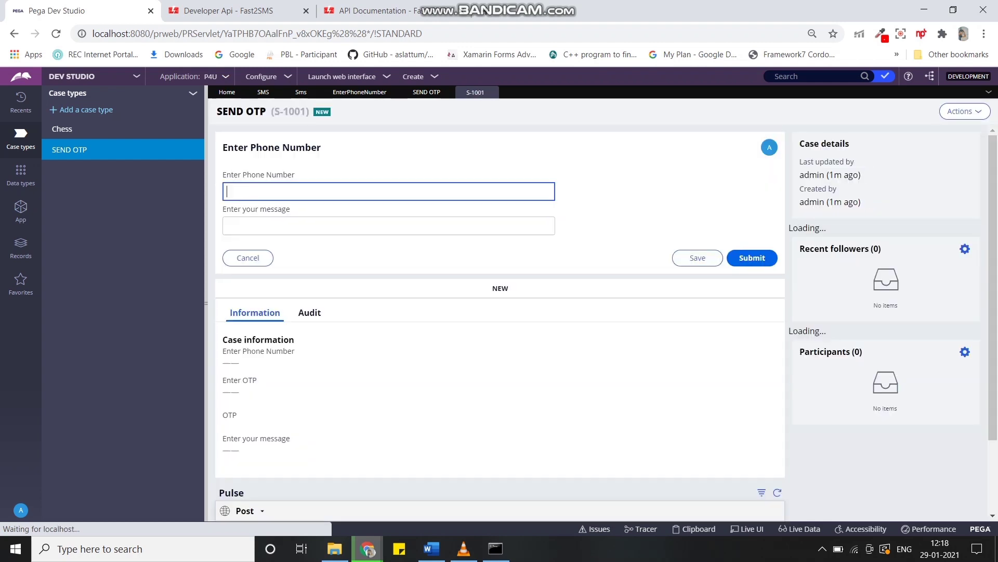
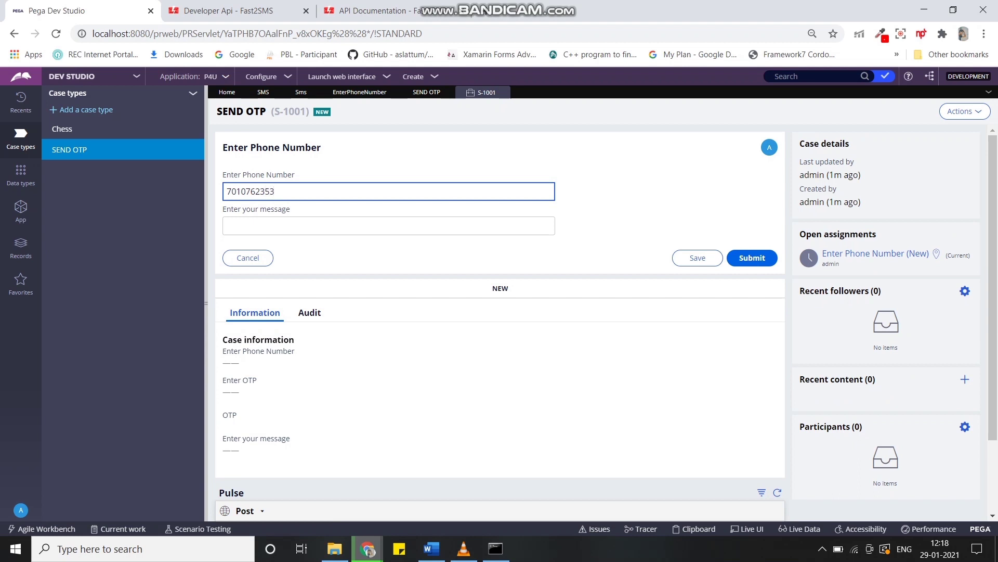
Enter the recipient's phone number and the message 'welcome from pega 4 uou', then submit.
click(389, 226)
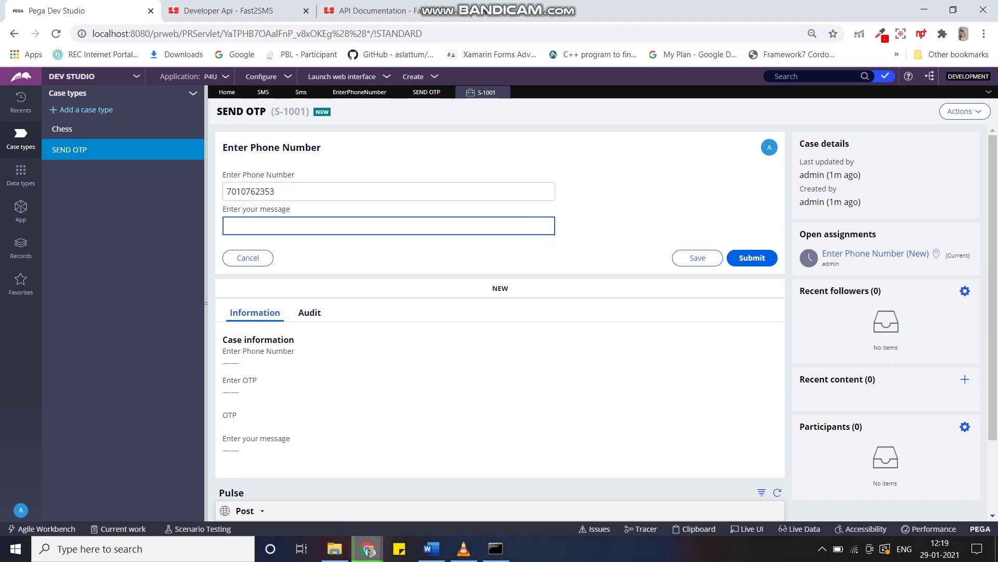
text(welcome from pega 4)
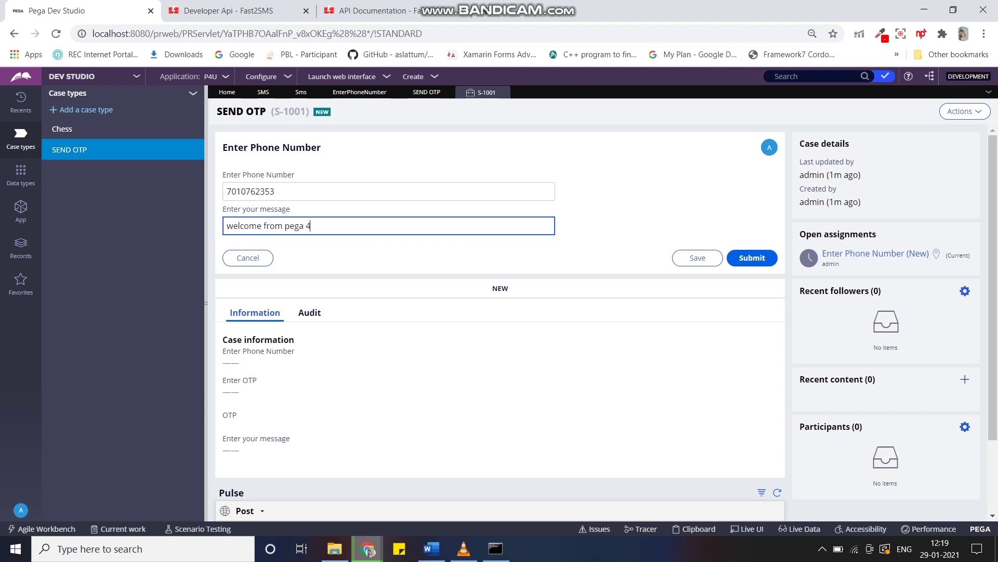
text( uou)
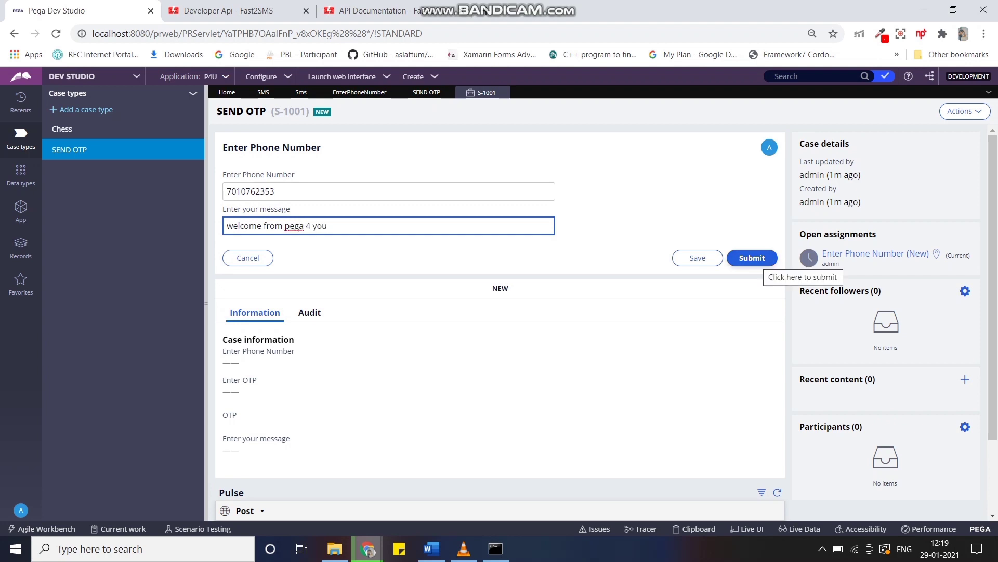
click(752, 257)
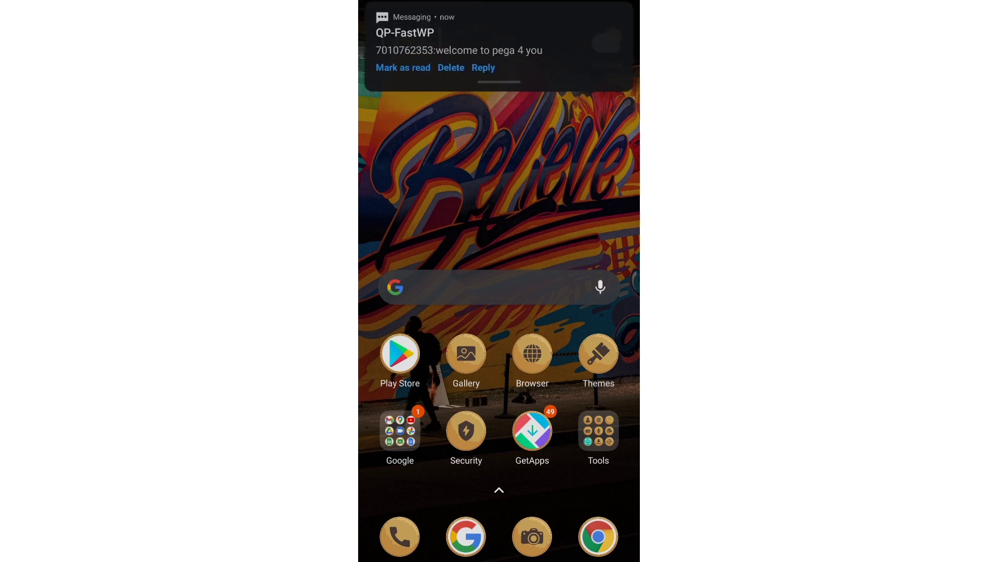
Expand the QP-FastWP SMS notification into its Messaging conversation.
drag(499, 82, 500, 156)
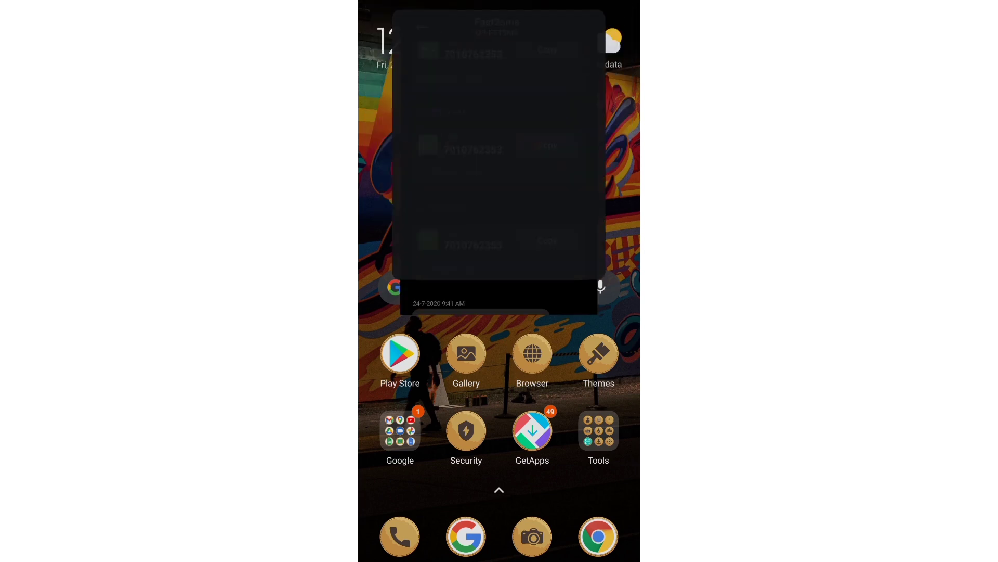